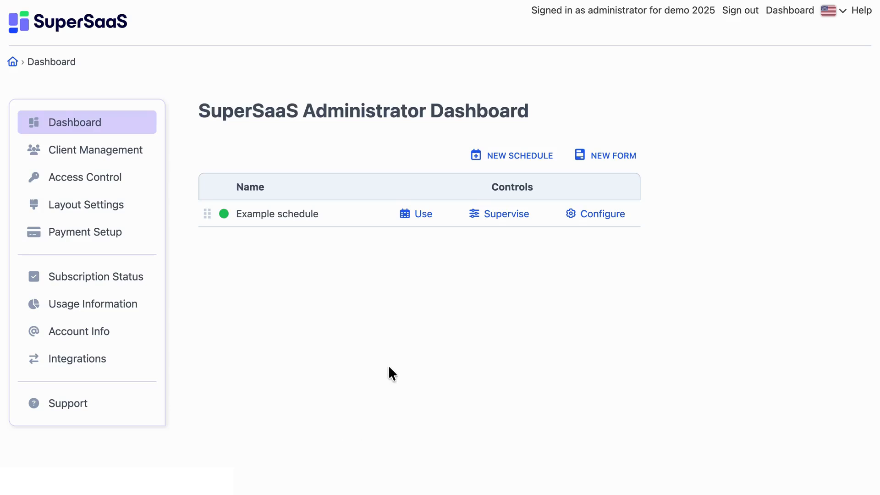
- Start a new resource schedule that requires log in to make changes and shows one single resource
click(504, 156)
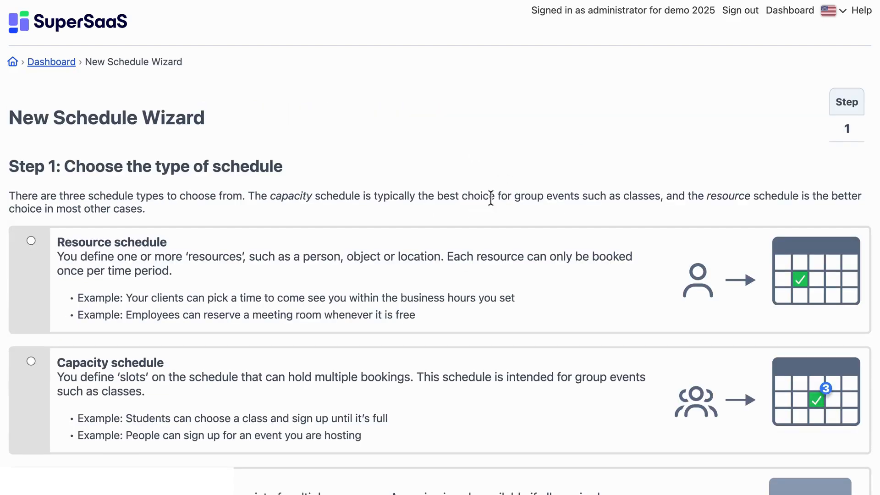
scroll(474, 350, down, 5)
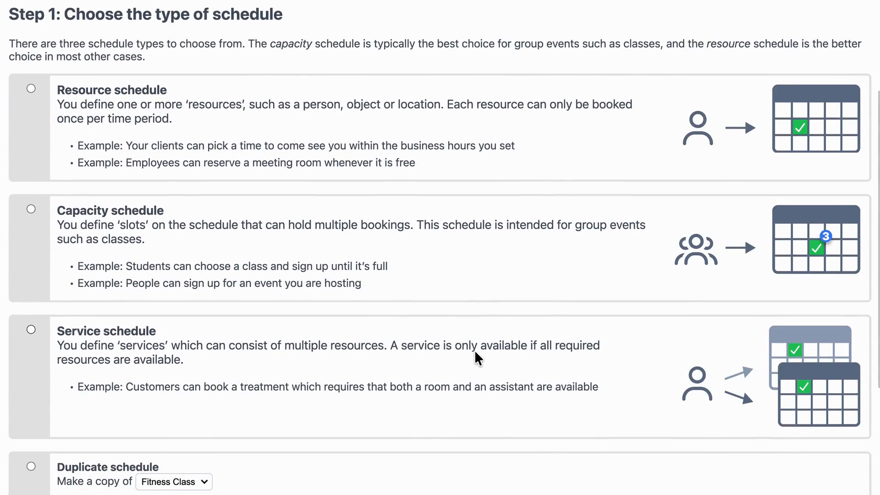
click(31, 88)
scroll(497, 355, down, 2)
scroll(496, 350, down, 3)
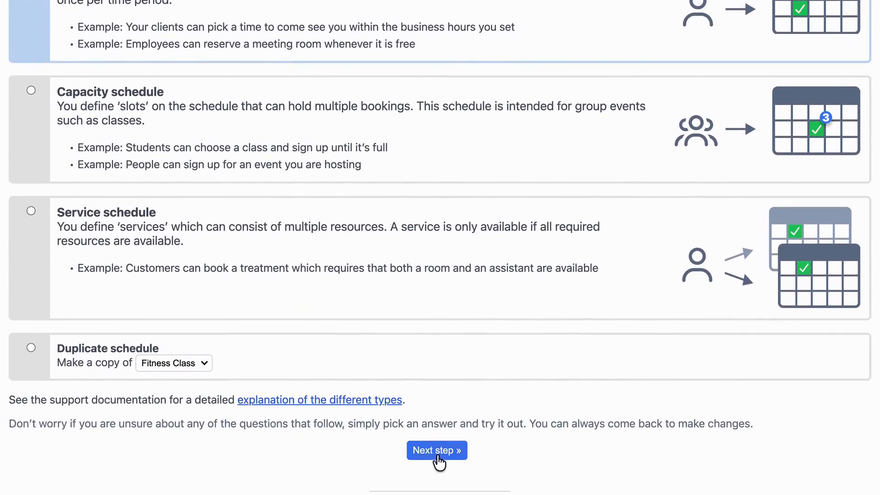
click(436, 454)
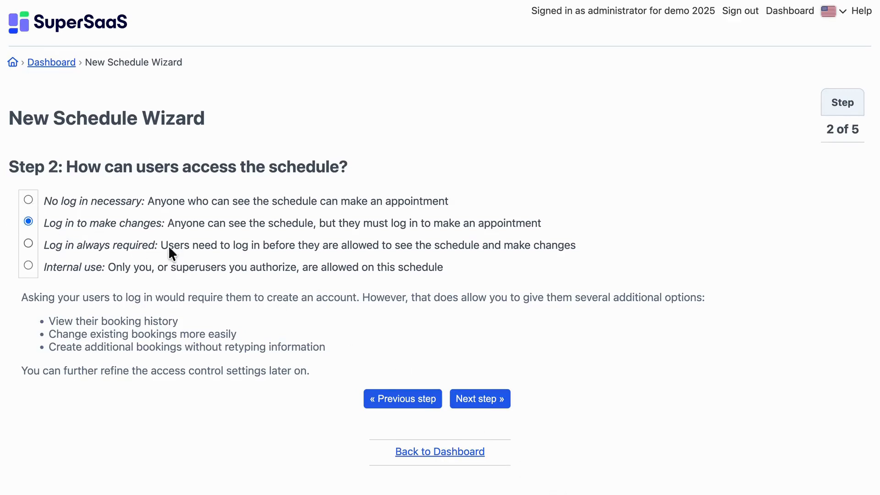
click(474, 405)
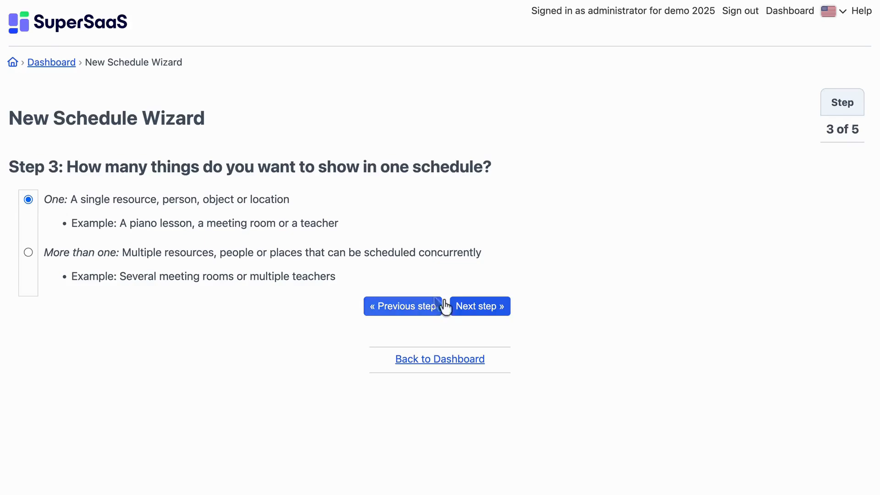
click(477, 306)
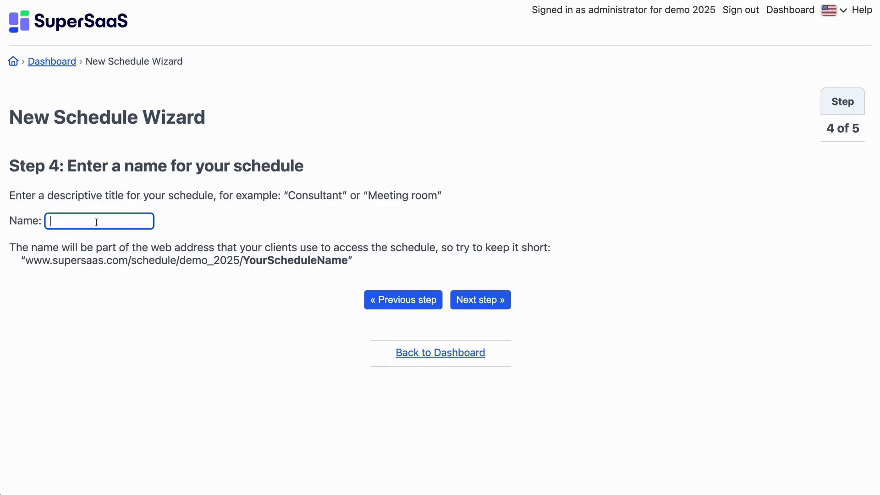
- Name the schedule with the word "schedule" followed by the first staff member's first name
text(schedu)
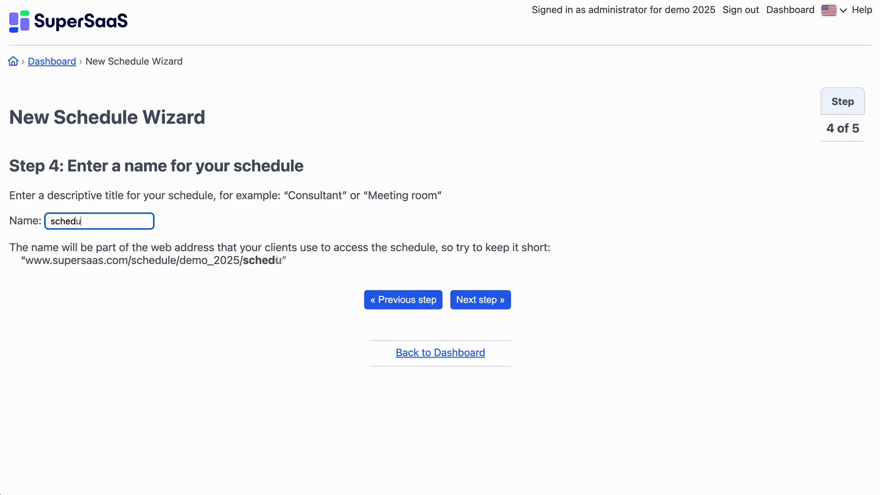
text(le Kayla)
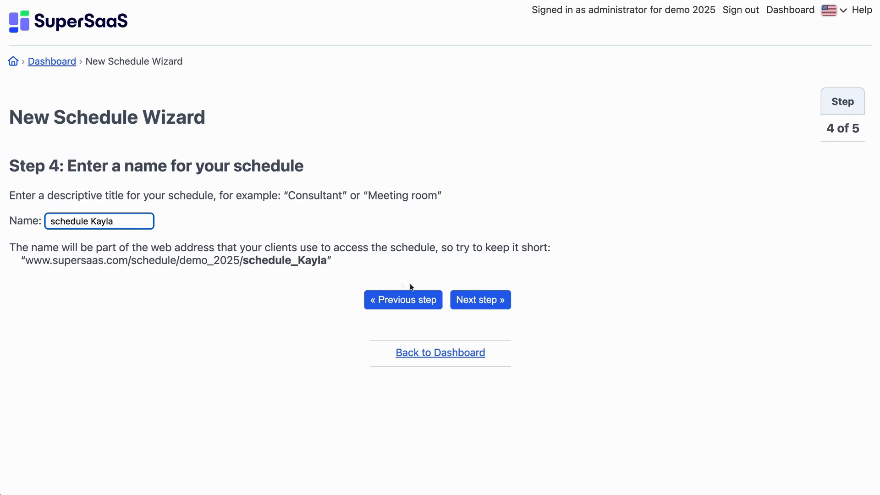
click(504, 308)
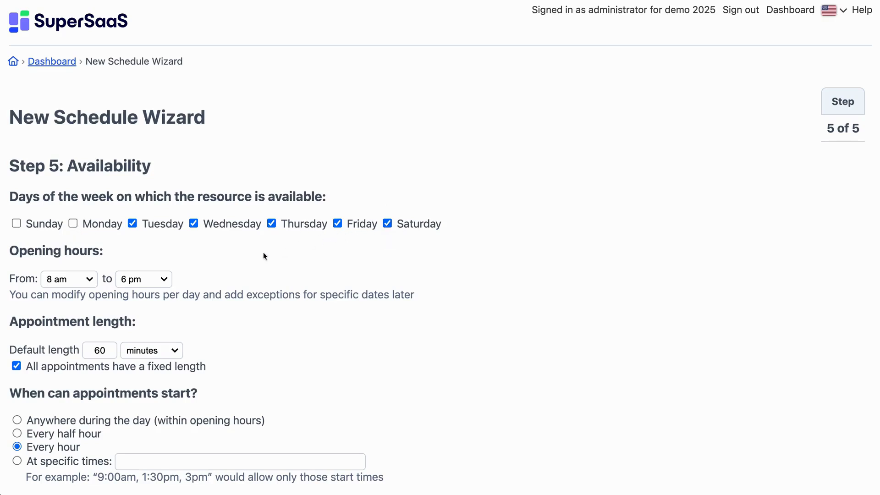
- Set the resource's opening hours from 10 am to 8 pm
click(76, 287)
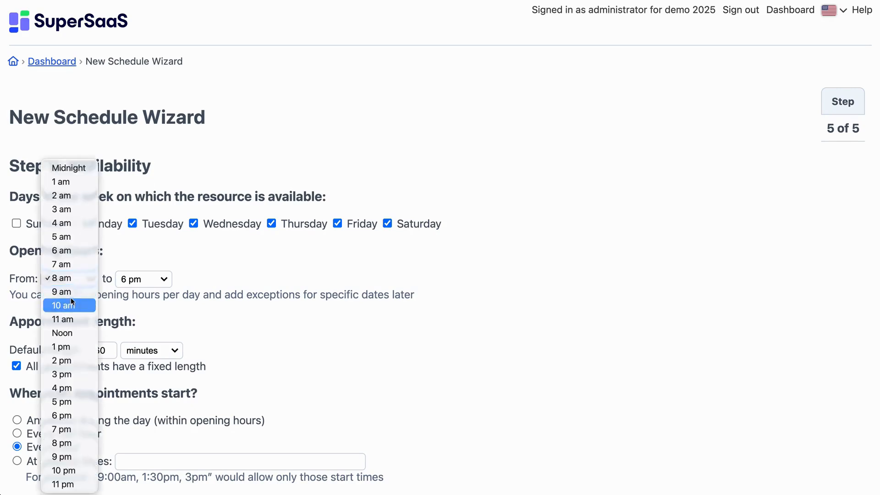
click(71, 304)
click(146, 277)
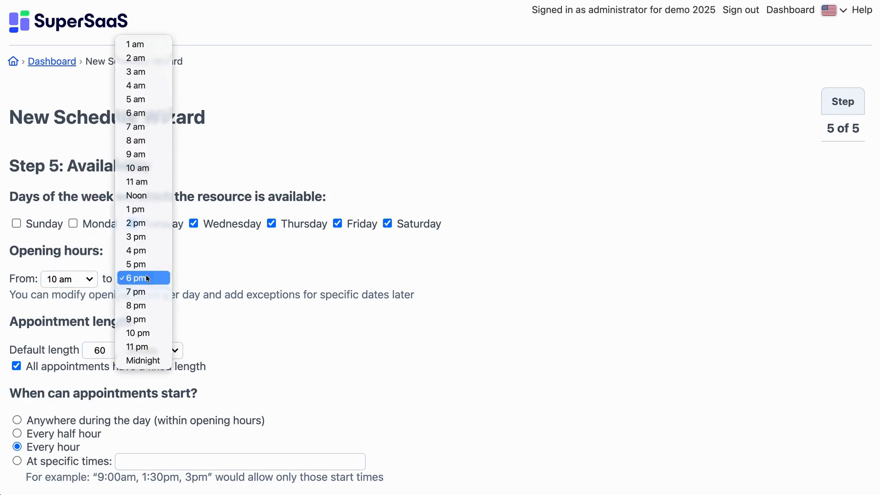
click(144, 305)
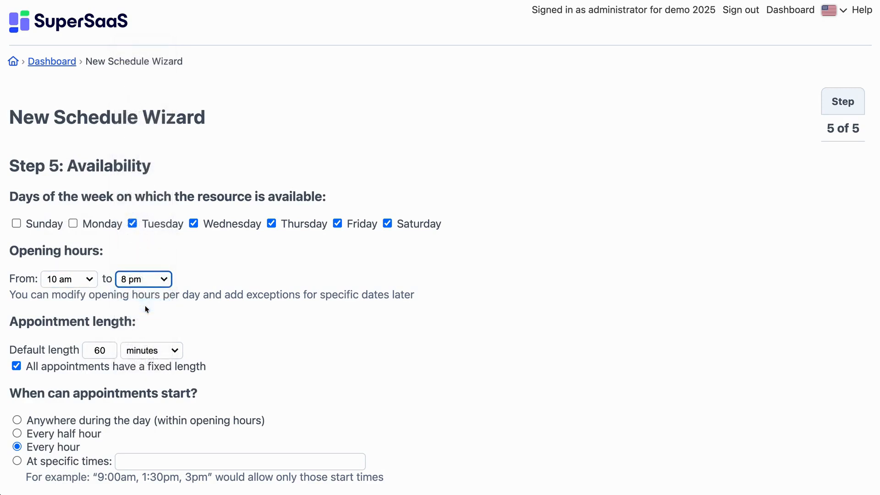
- Set the default appointment length to 30 minutes with starts every half hour, and finish creating the schedule
double_click(97, 351)
text(30)
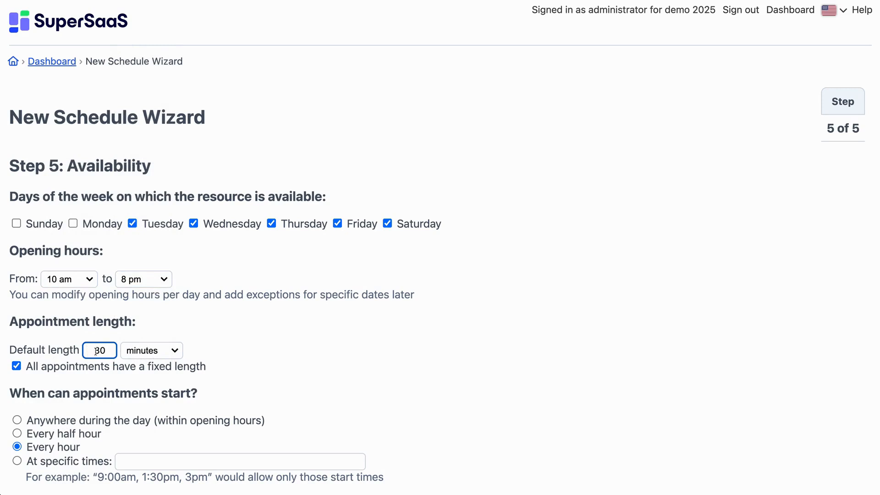
click(227, 366)
scroll(228, 367, down, 2)
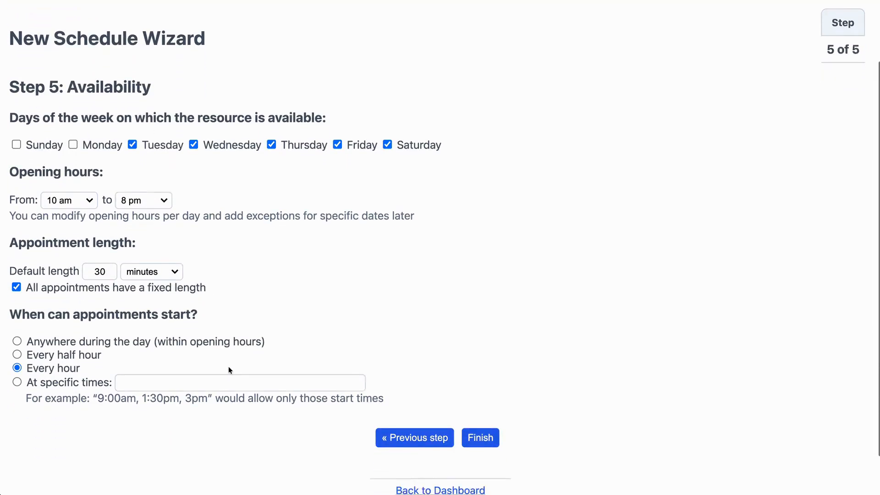
scroll(228, 370, down, 2)
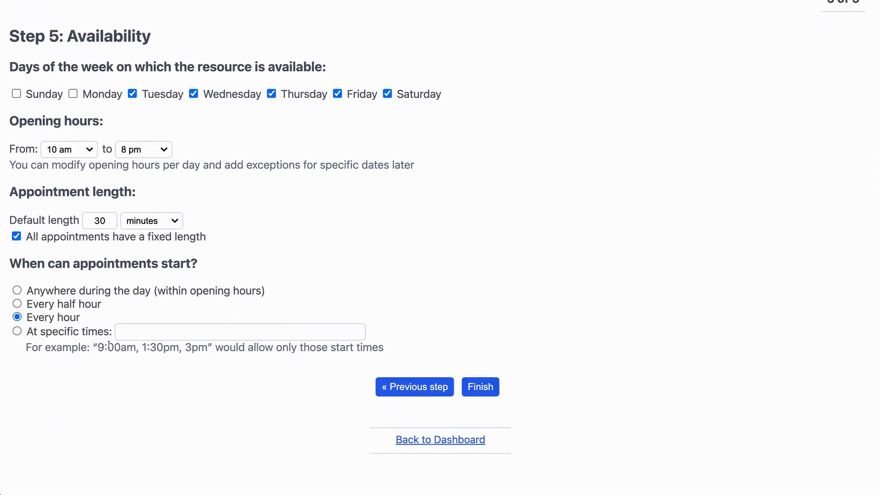
click(17, 304)
click(494, 392)
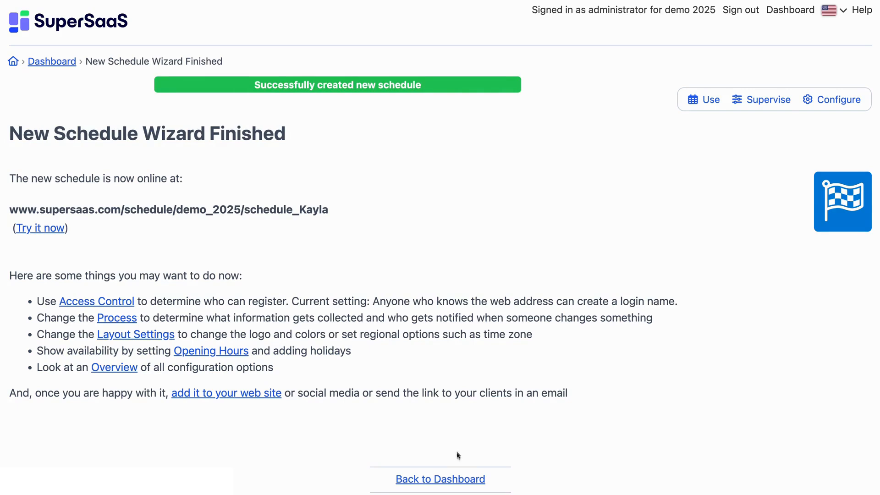
click(453, 481)
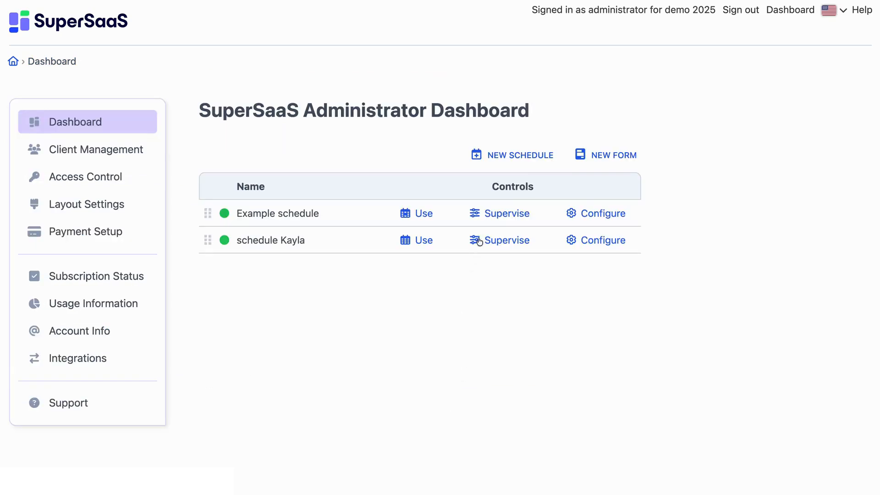
- Start another new schedule as a duplicate of the first staff member's schedule
click(513, 163)
scroll(439, 471, down, 5)
scroll(439, 473, down, 3)
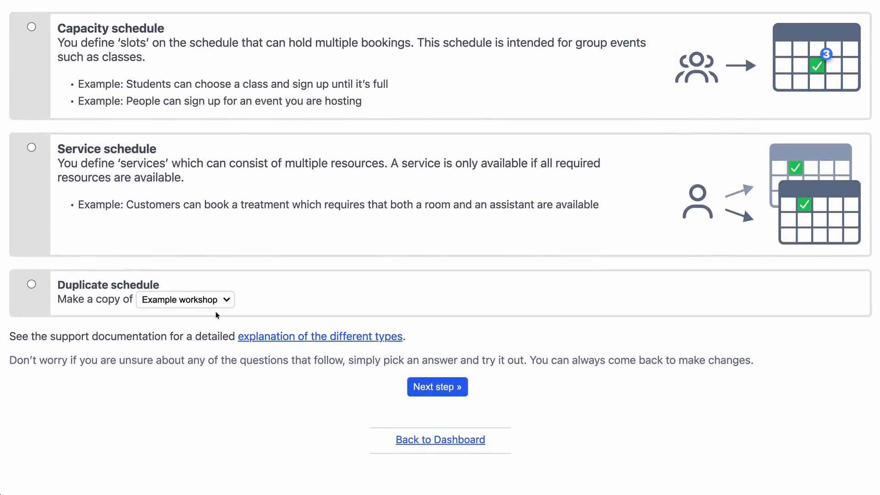
click(167, 300)
click(172, 312)
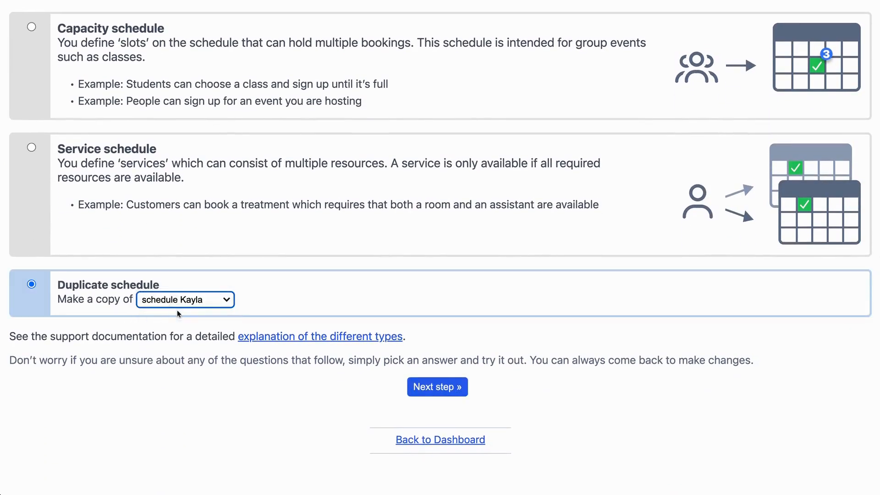
click(455, 393)
- Name the copy "schedule" plus the second staff member's first name, create it and return to the dashboard
click(83, 221)
text(schedule John)
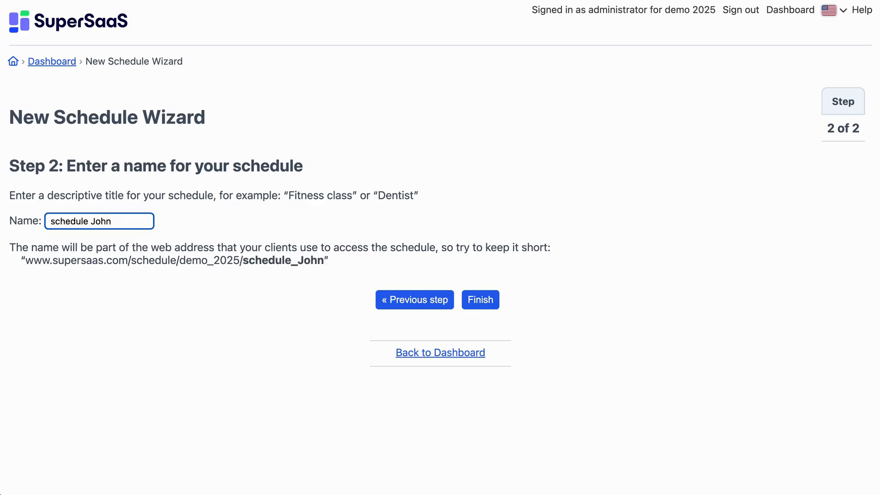
click(484, 305)
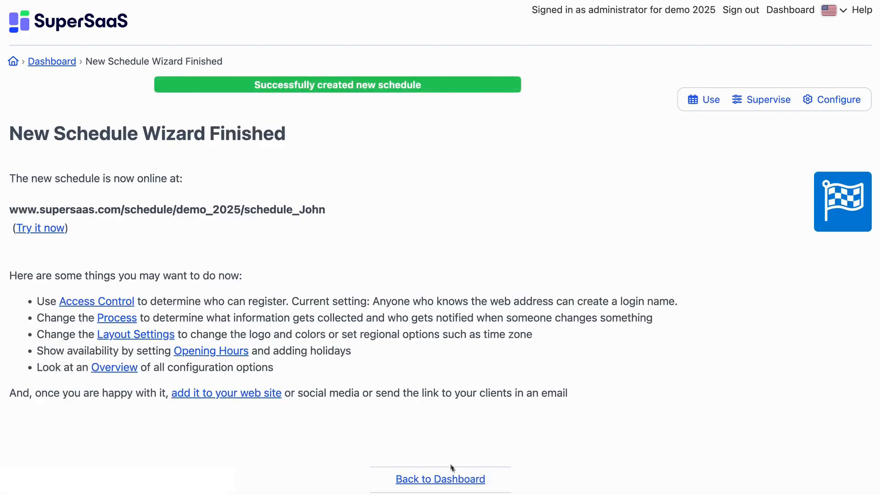
click(454, 479)
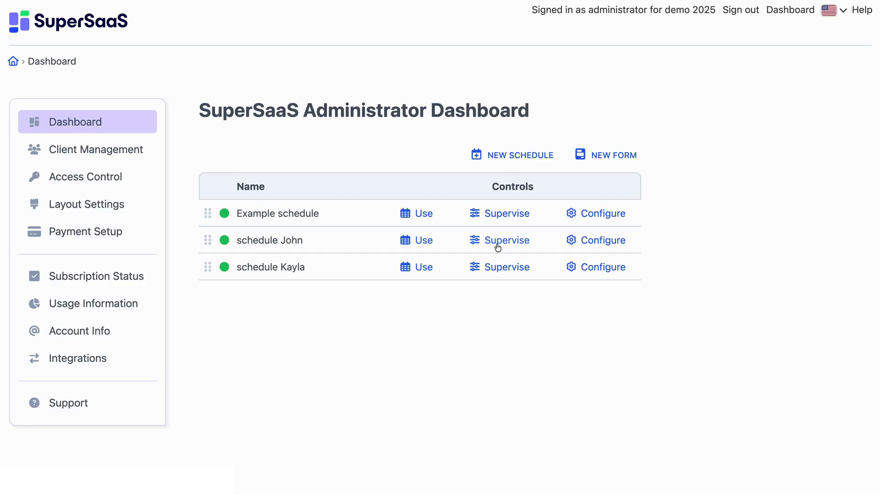
- Duplicate the first staff member's schedule again for a third staff member
click(552, 163)
scroll(481, 467, down, 7)
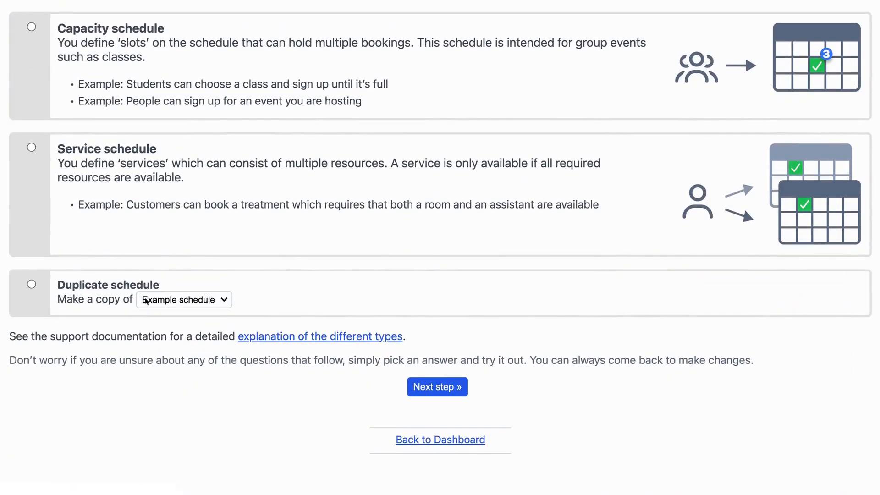
click(156, 298)
click(183, 435)
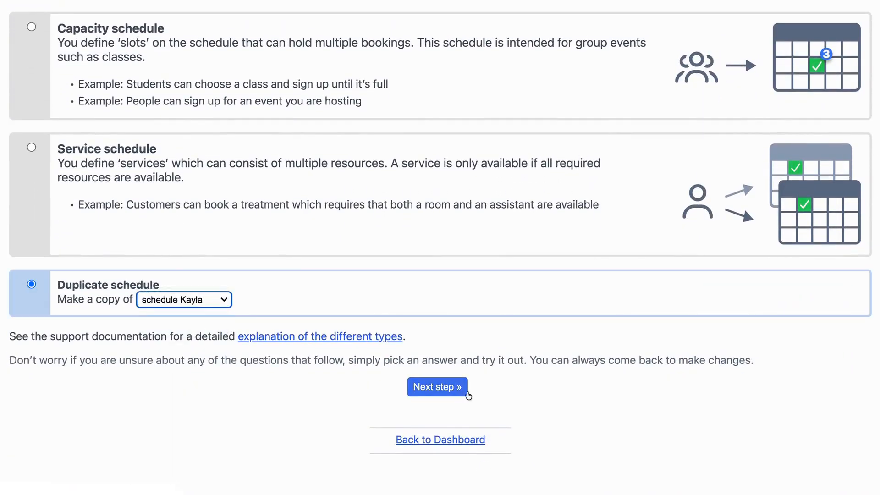
click(463, 389)
- Name this copy "schedule" plus the third staff member's first name, create it and return to the dashboard
click(72, 221)
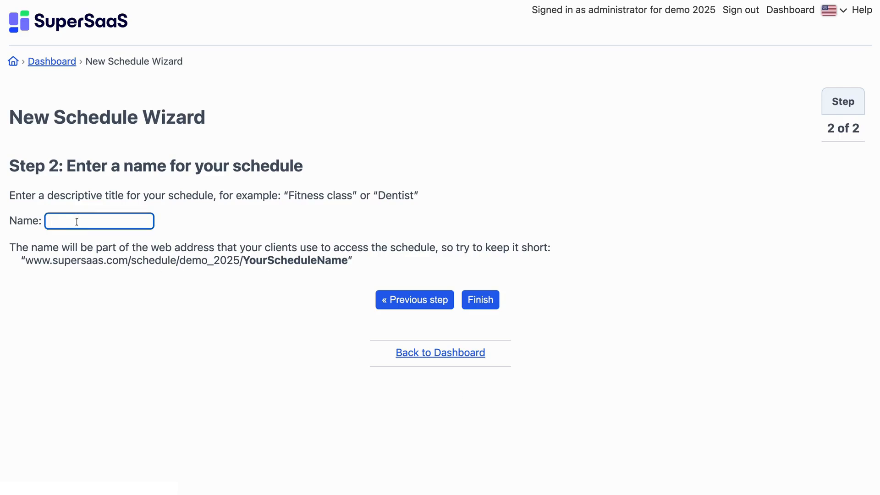
text(schedule Mariy)
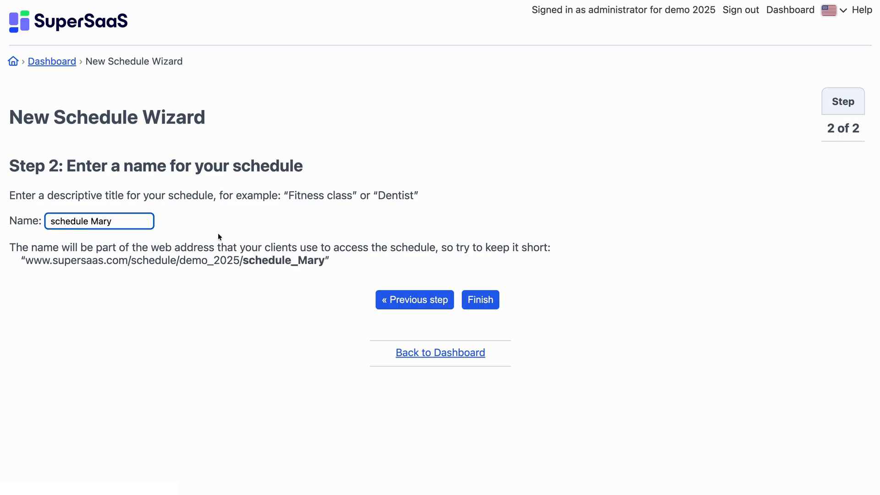
click(496, 306)
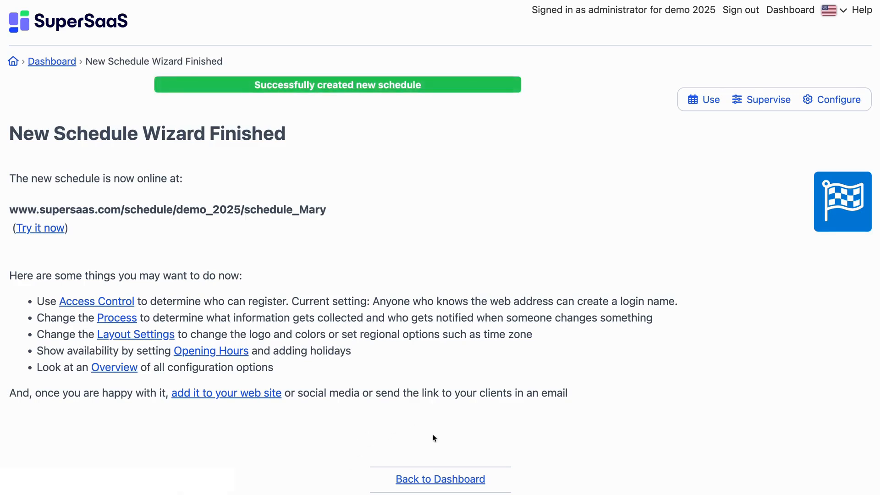
click(457, 487)
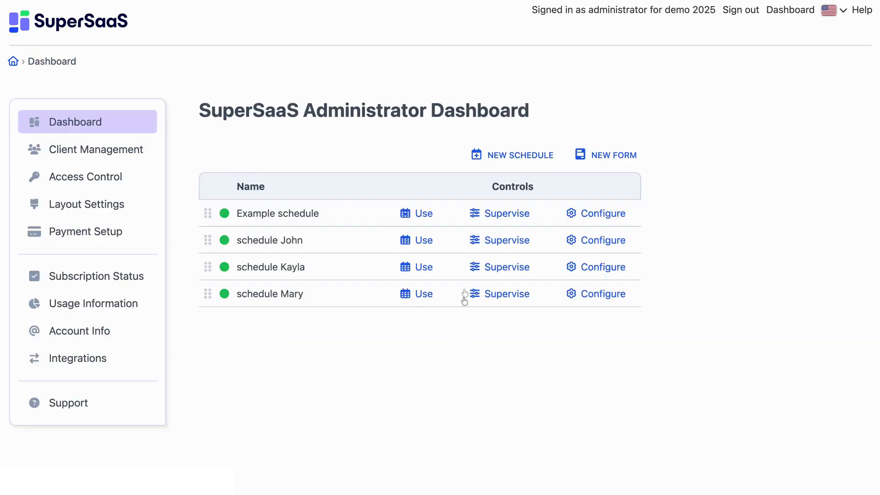
- Start a new service schedule that anyone can see but that requires log in to make changes
click(535, 164)
scroll(455, 345, down, 3)
scroll(455, 345, down, 2)
click(31, 261)
scroll(403, 412, down, 3)
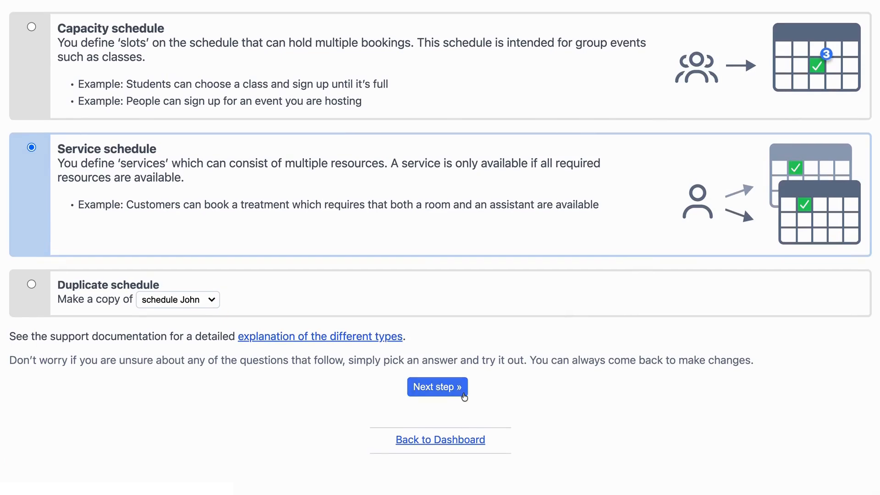
click(464, 393)
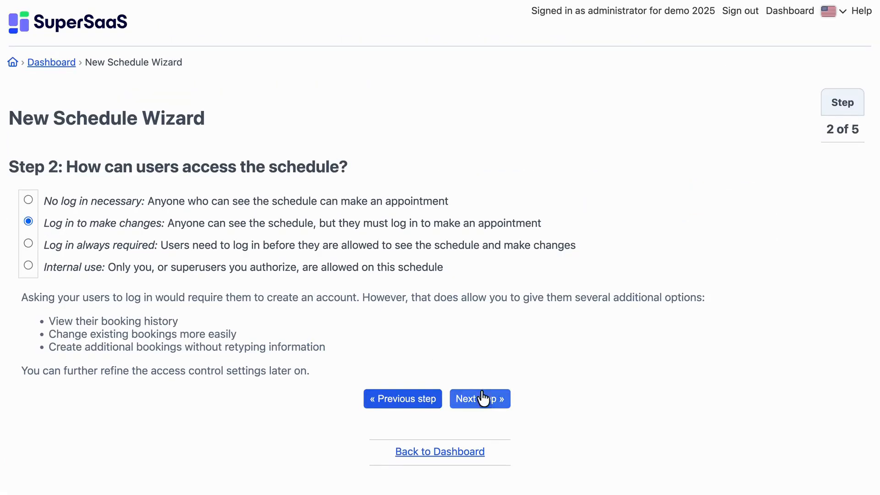
click(487, 404)
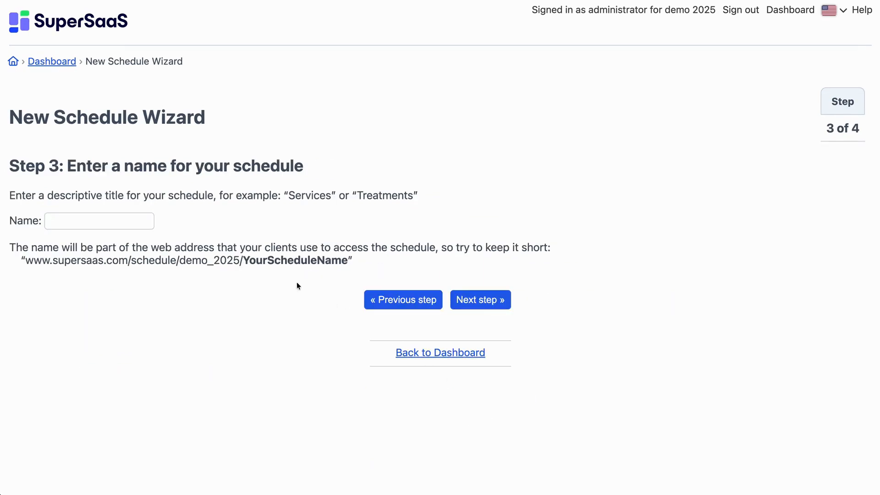
- Name the service schedule "Your Beauty Salon" and proceed to its list of services
click(52, 224)
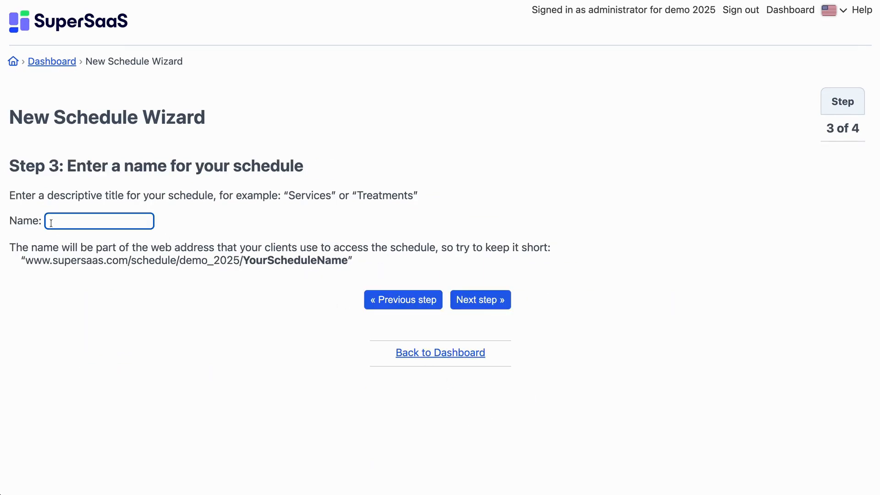
text(Your Be)
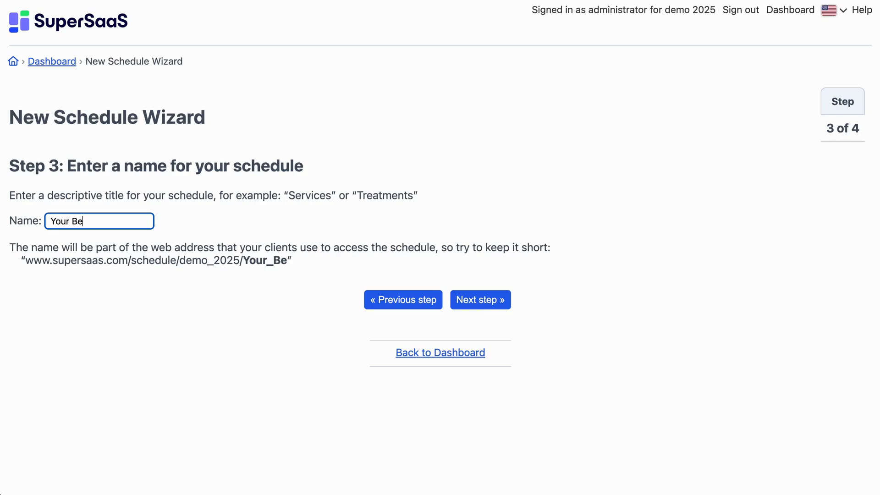
text(auty S)
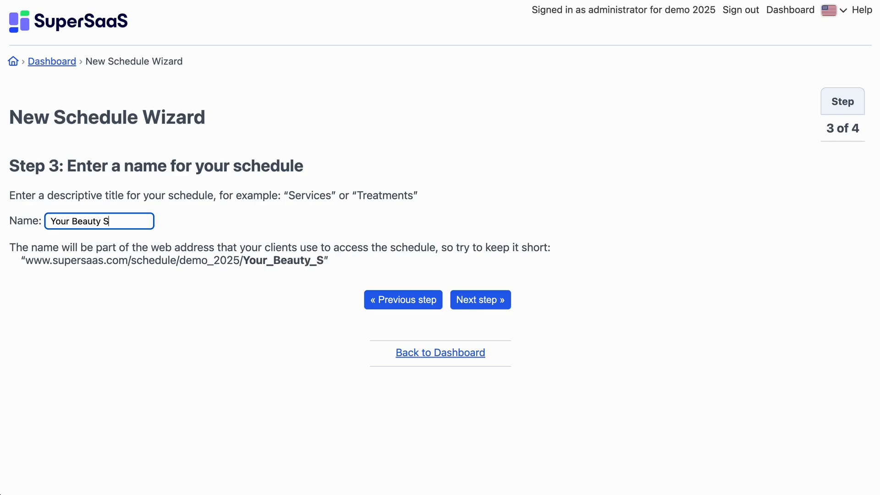
text(alon)
click(503, 301)
- List "Men's haircut" as the first service with a duration of 30 minutes
click(85, 238)
text(Men's haircut)
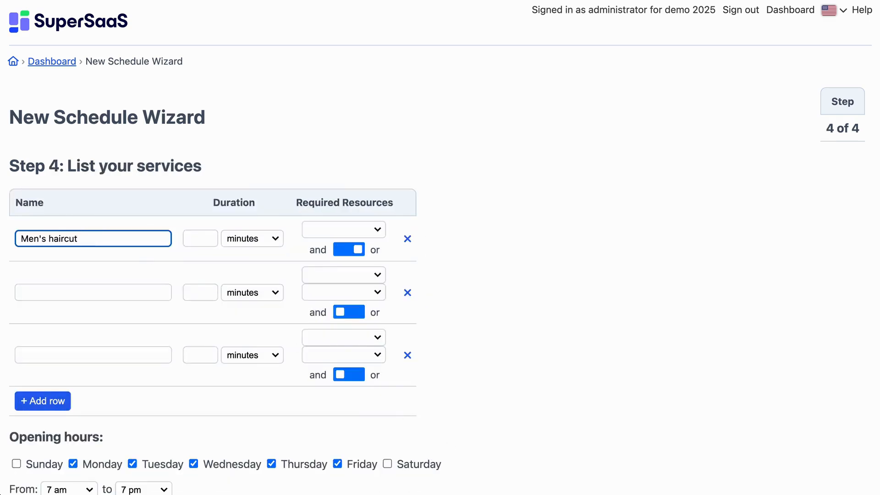
key(Tab)
text(30)
- Name the second service "Women's haircut" and the third service "Facial"
click(33, 293)
text(Women's haircut)
click(35, 353)
text(Facial)
- Set the duration of Women's haircut to 30 minutes and of Facial to 1 hour
click(200, 293)
text(30)
click(200, 354)
text(1)
click(252, 355)
click(250, 382)
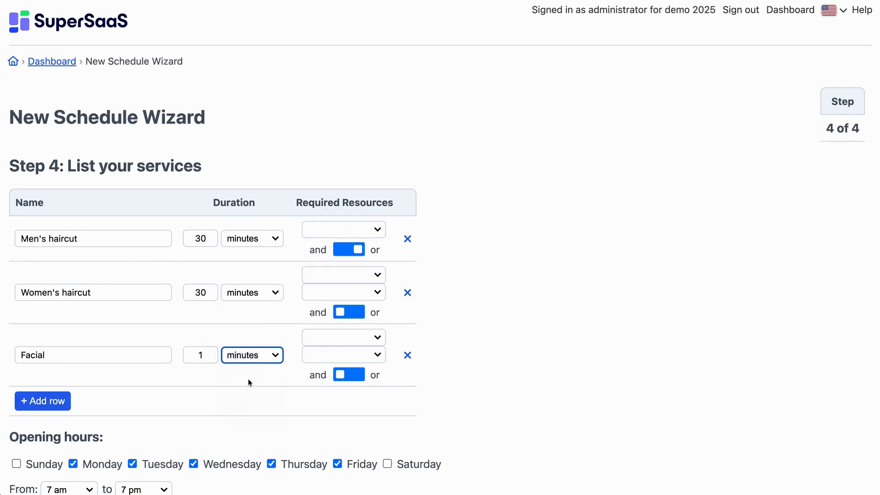
- Require the second staff member's schedule for Men's haircut, the first's for Women's haircut and the third's for Facial
click(377, 232)
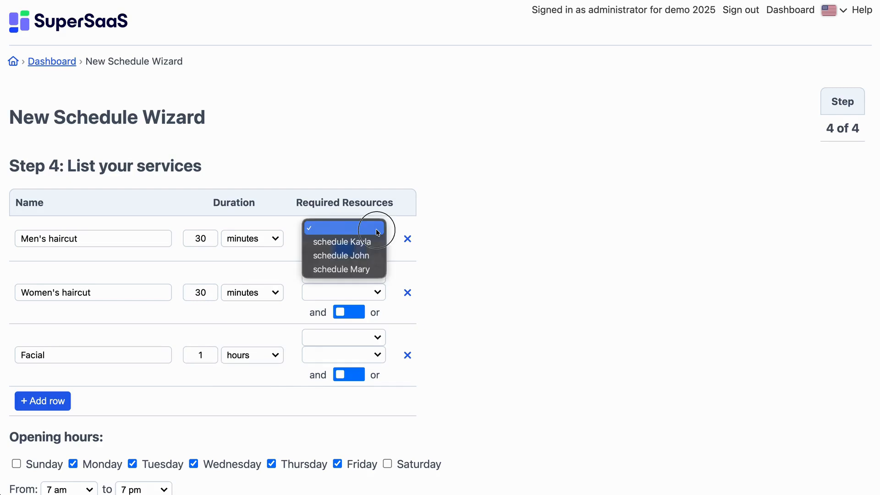
click(365, 256)
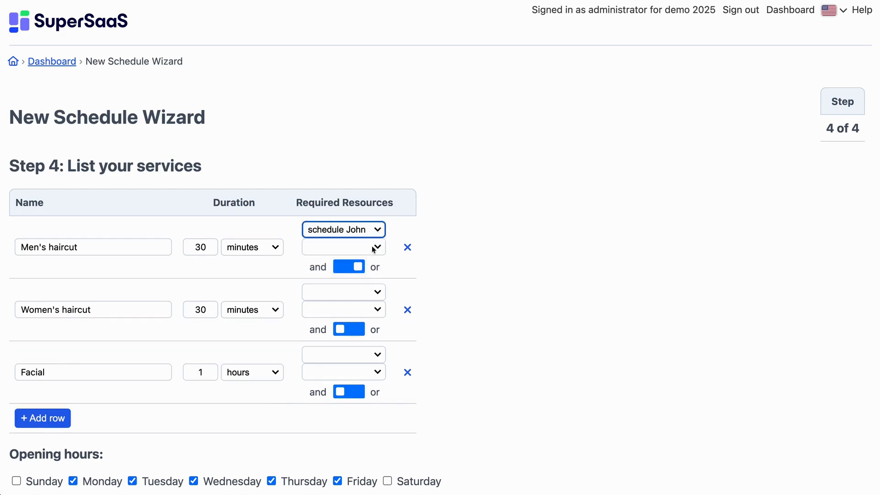
click(378, 291)
click(358, 300)
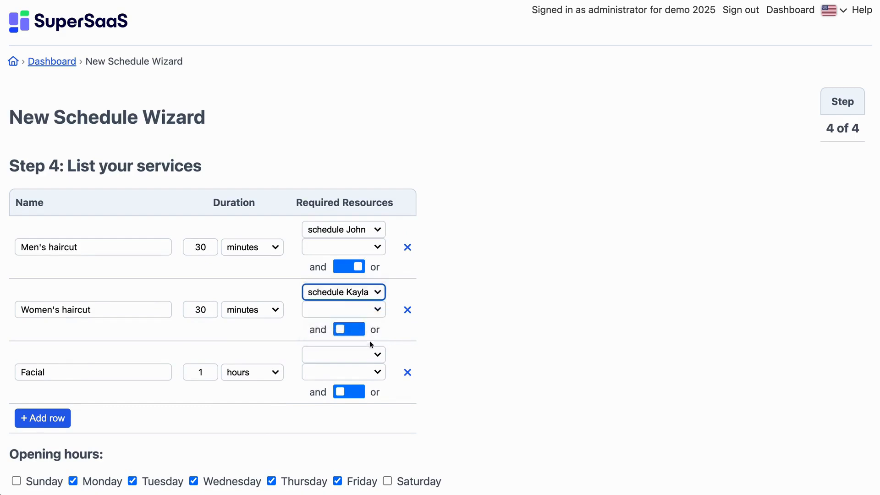
click(378, 354)
click(364, 394)
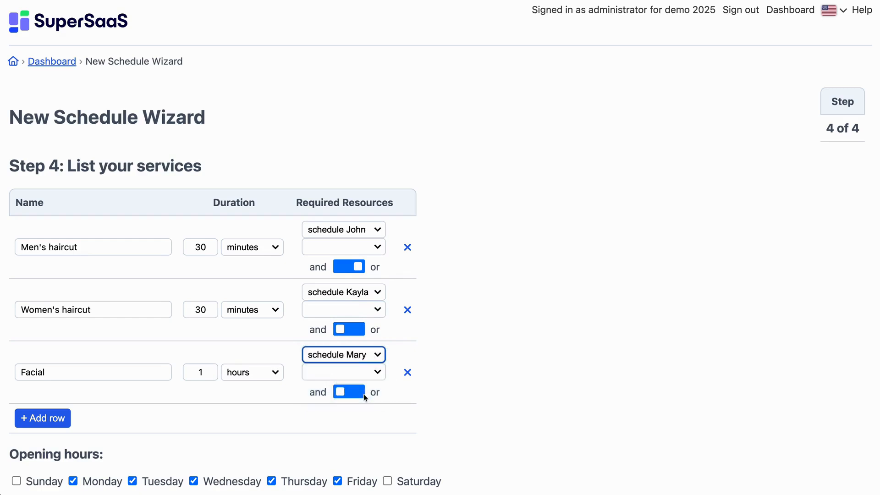
- Add the first staff member's schedule to Men's haircut as an alternative resource, using the "or" option
click(380, 246)
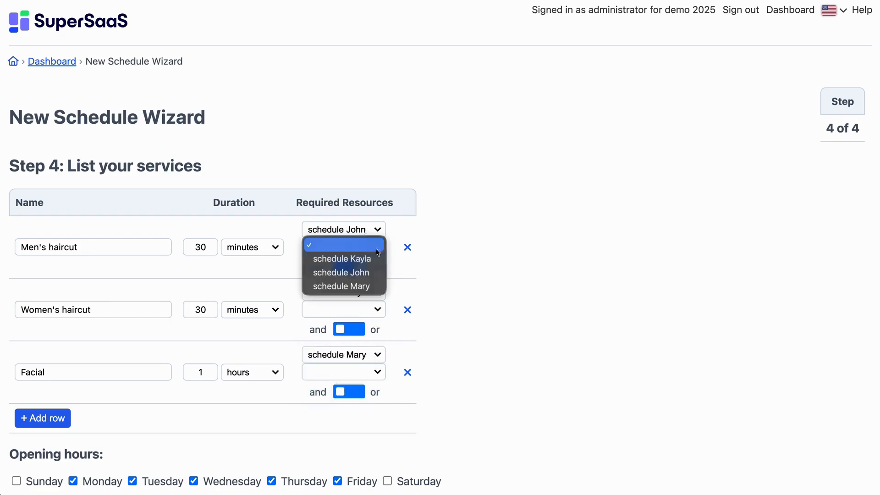
click(353, 259)
click(356, 289)
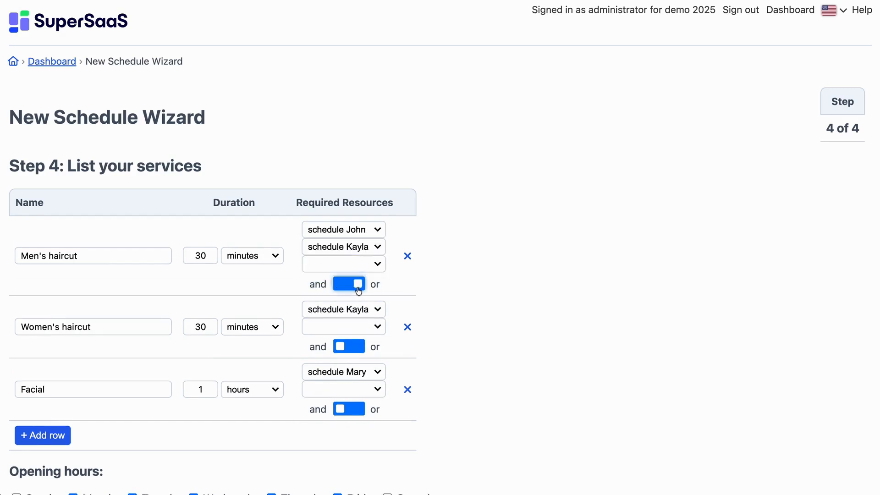
- Set the opening hours to Tuesday through Saturday, 10 am to 8 pm, and finish creating the service schedule
scroll(267, 361, down, 5)
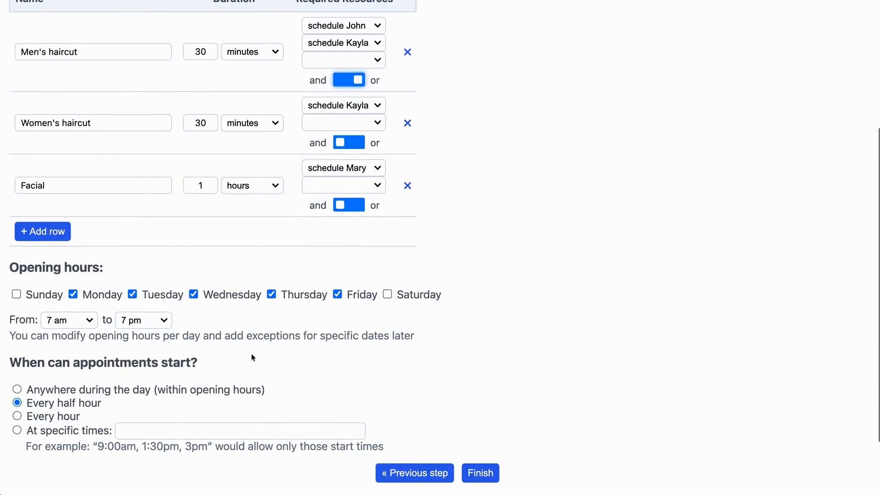
click(85, 294)
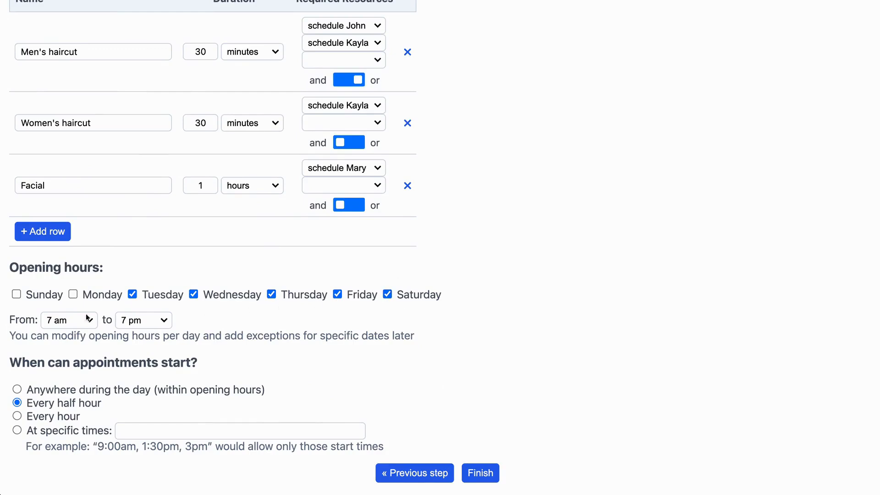
click(53, 322)
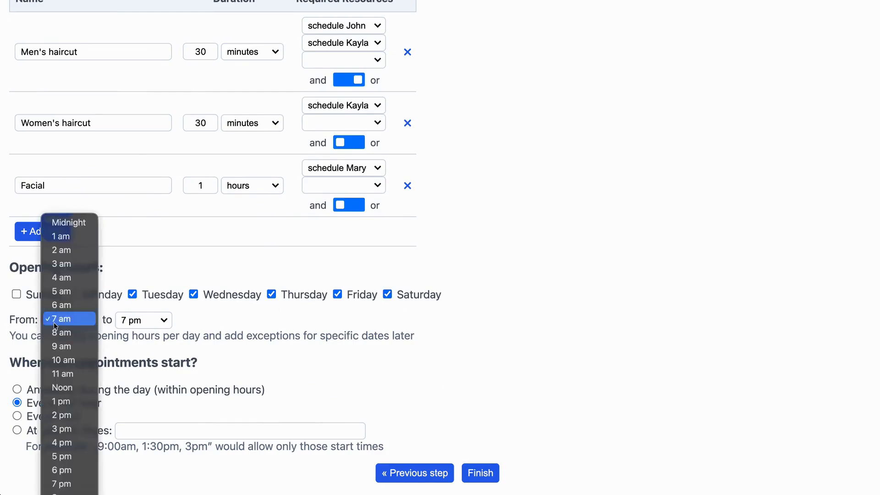
click(63, 360)
click(163, 320)
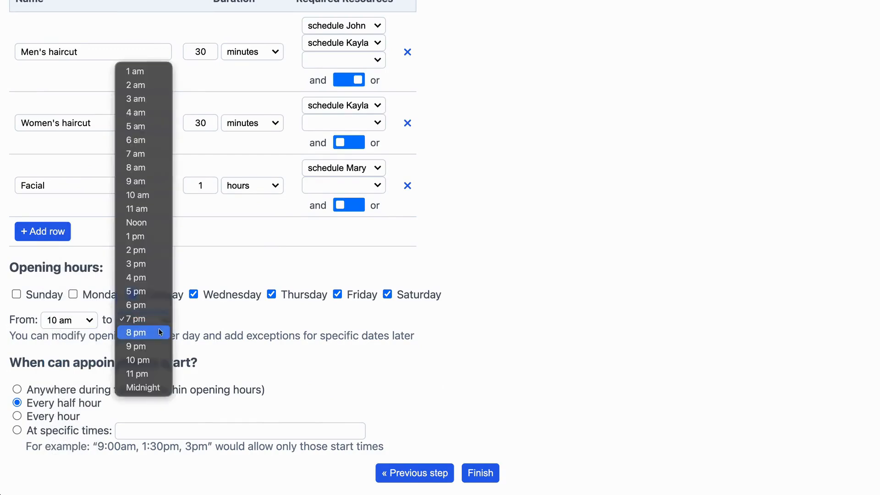
click(152, 335)
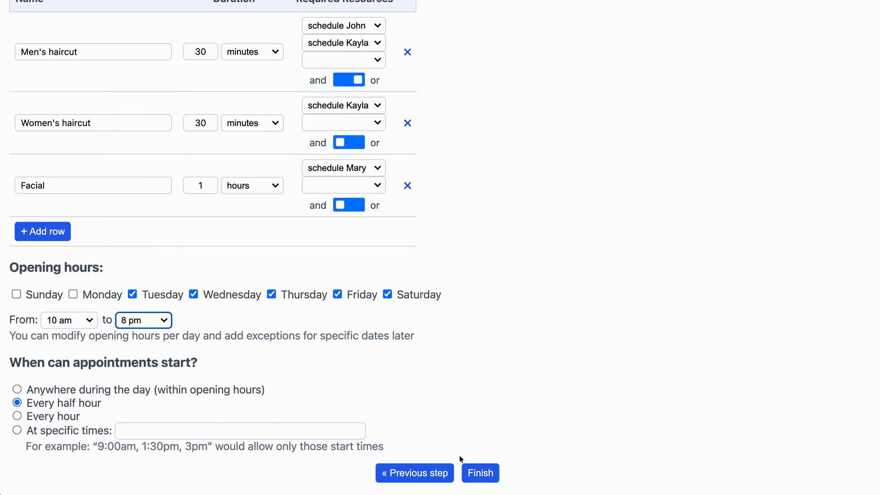
click(493, 481)
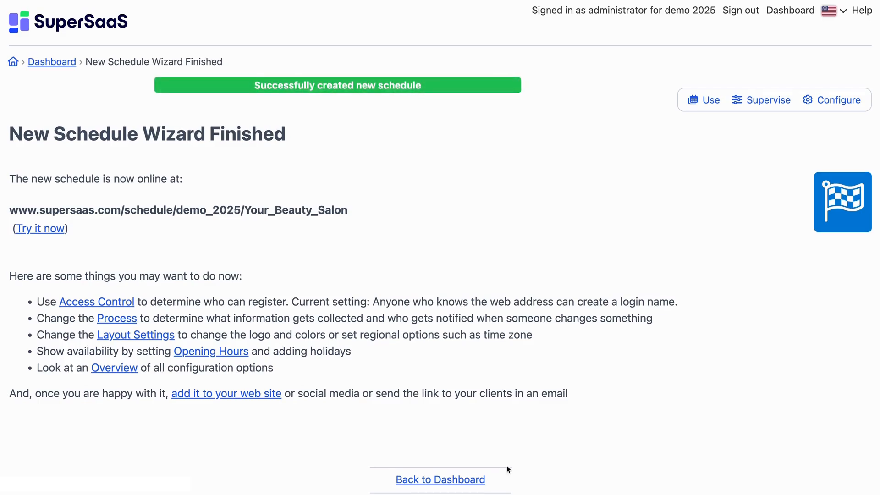
- Open the new schedule for use and book a Facial on 11/12/2025 from 11:30am to 12:30pm, entering the client's full name
click(703, 105)
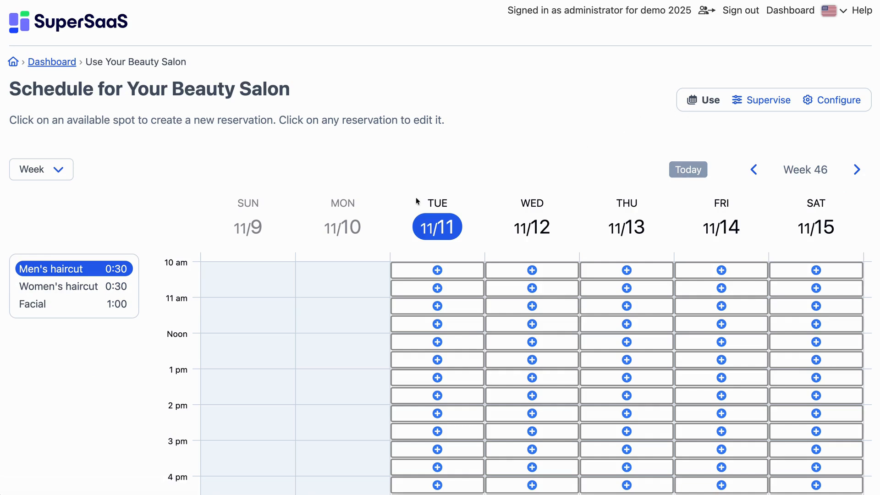
click(69, 288)
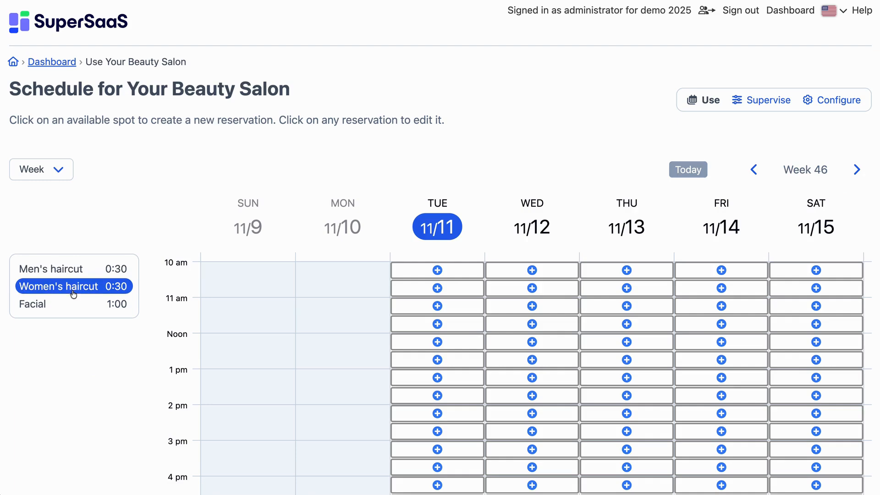
click(58, 306)
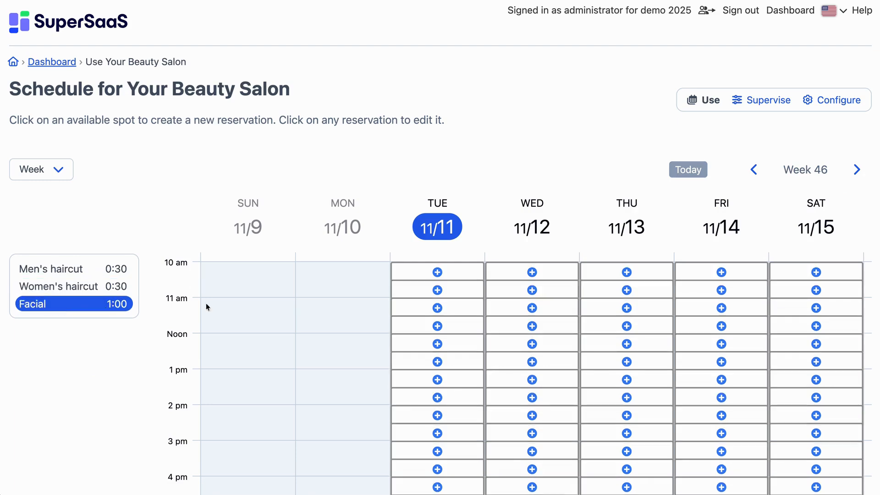
click(524, 327)
click(337, 248)
text(Susan Smith)
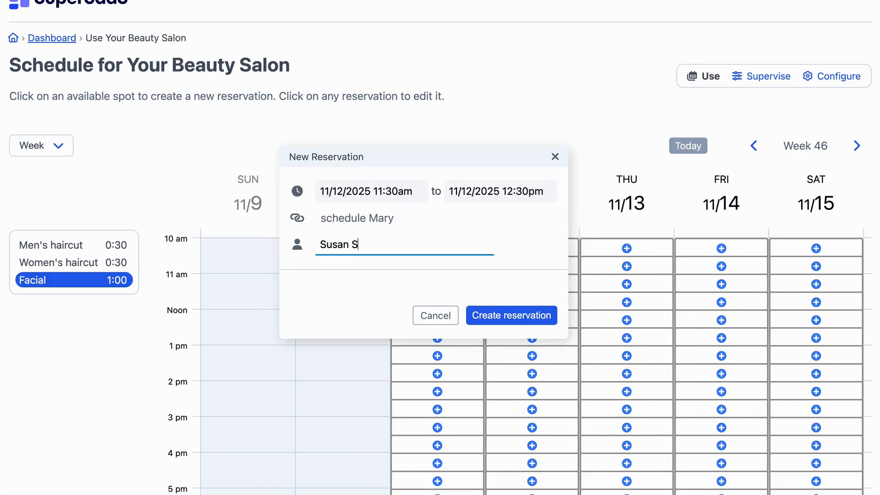
click(491, 316)
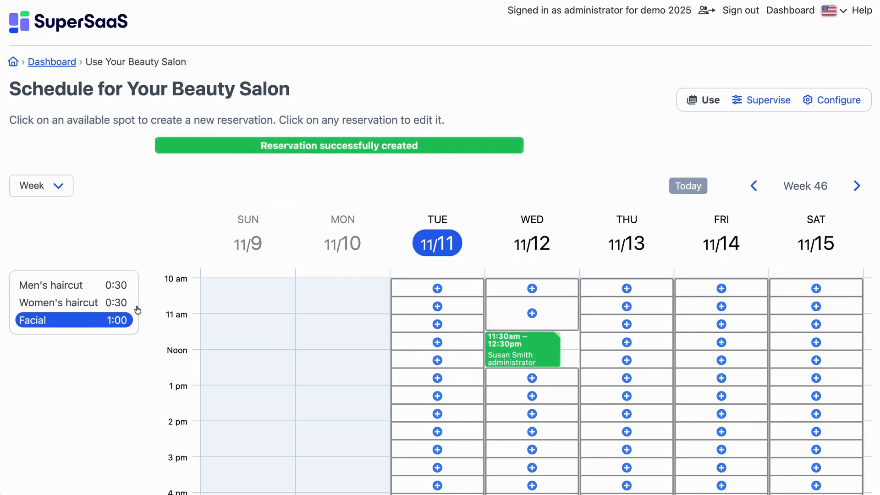
- Start a Men's haircut reservation on 11/12/2025 from 11:30am to 12:00pm under the name "Someone else"
click(39, 286)
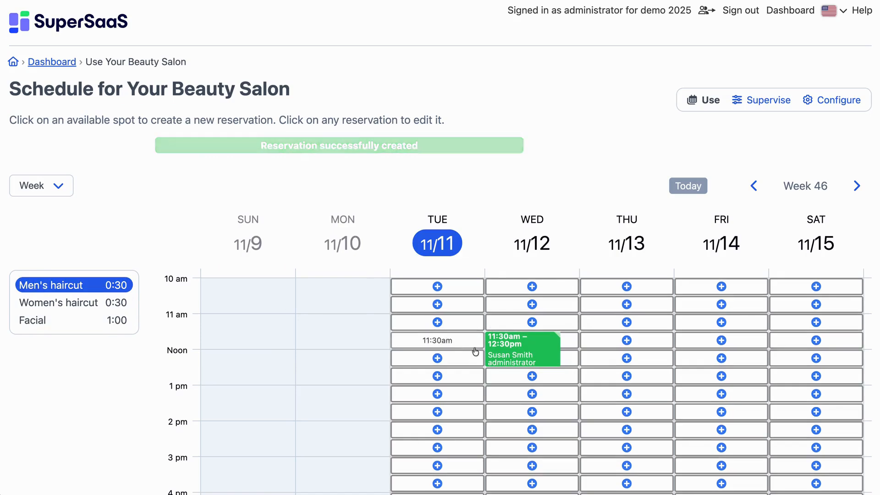
click(568, 340)
drag(601, 317, 390, 178)
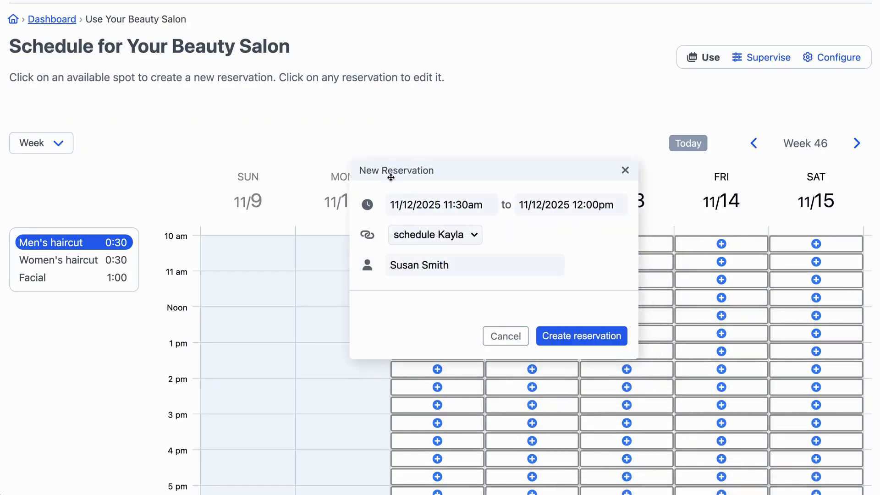
double_click(414, 265)
triple_click(414, 264)
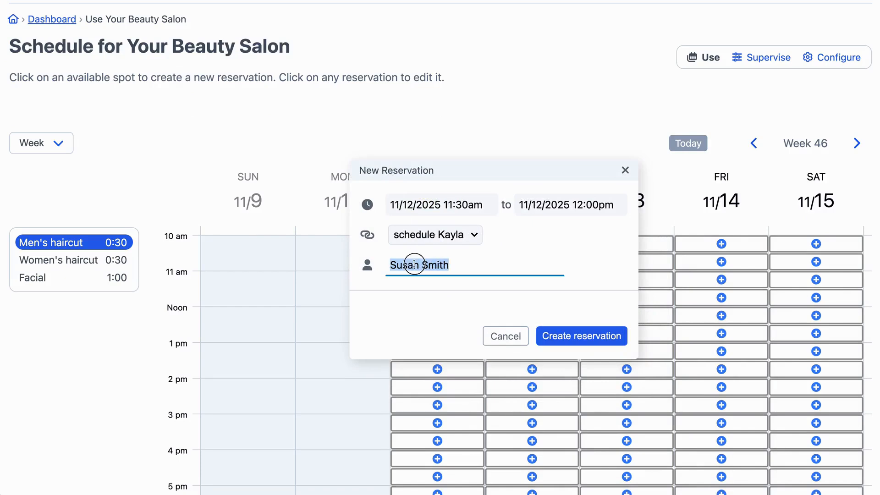
text(Someone else)
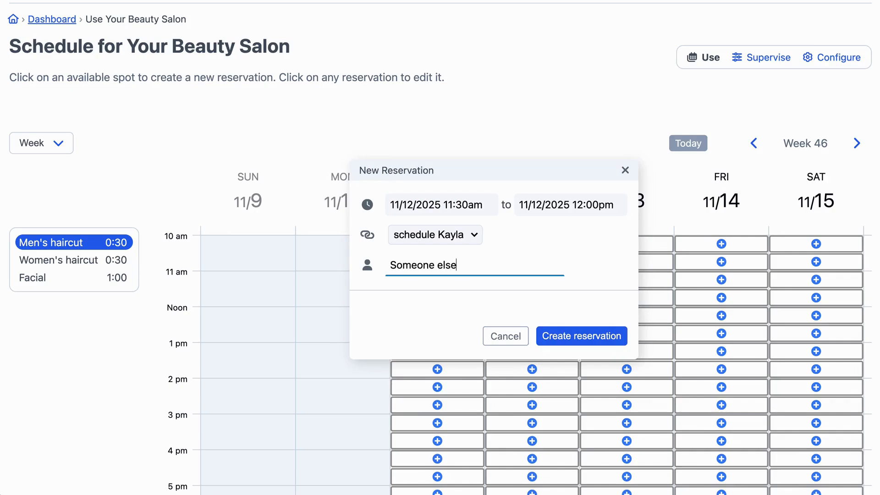
- Pick a staff member's schedule for the Men's haircut reservation and create it
click(416, 237)
click(423, 243)
click(581, 336)
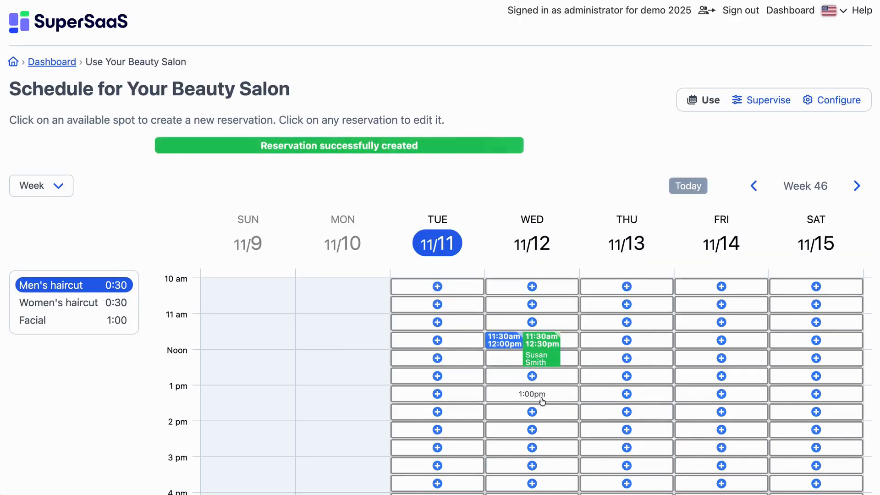
- Open the third staff member's schedule from the dashboard and view the details of the Facial reservation
scroll(546, 380, down, 1)
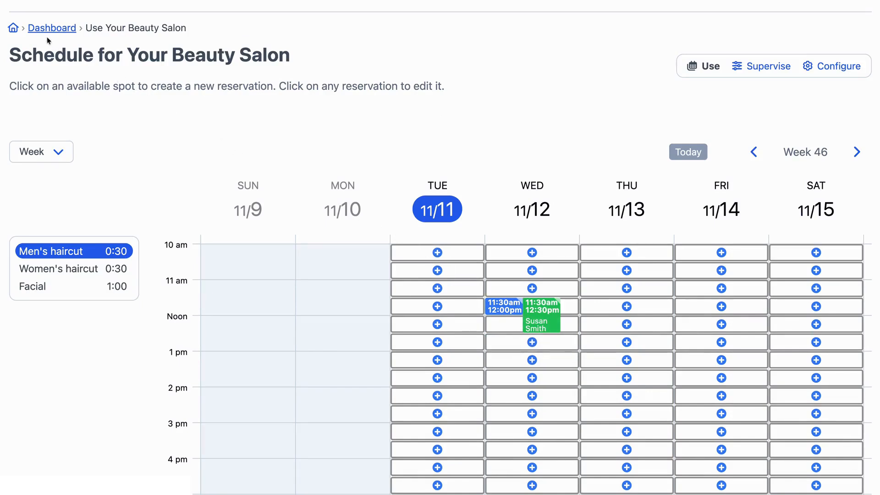
click(36, 29)
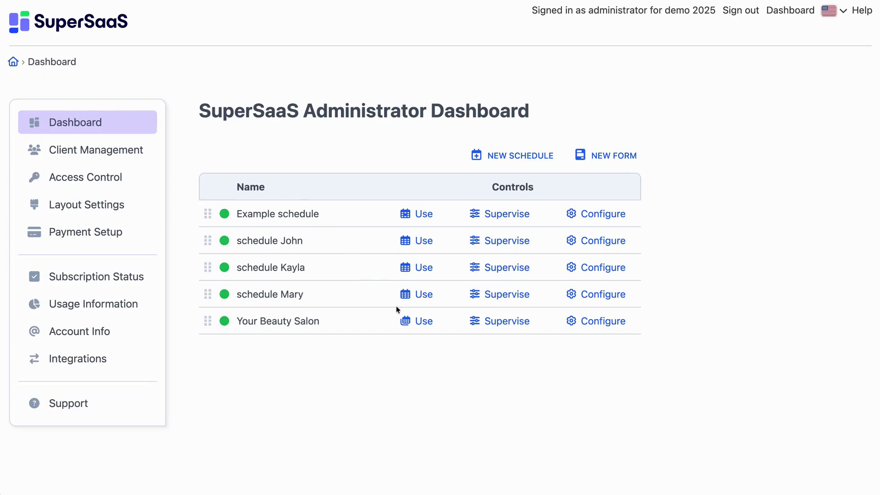
click(405, 297)
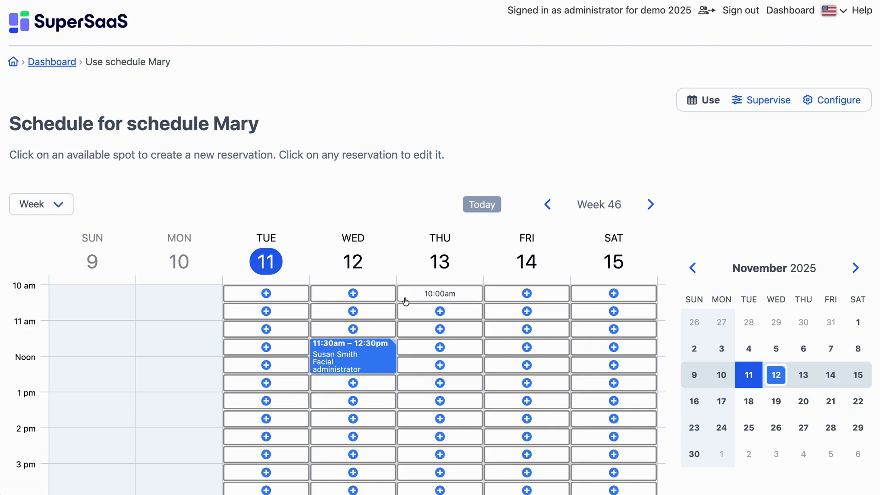
scroll(335, 362, down, 3)
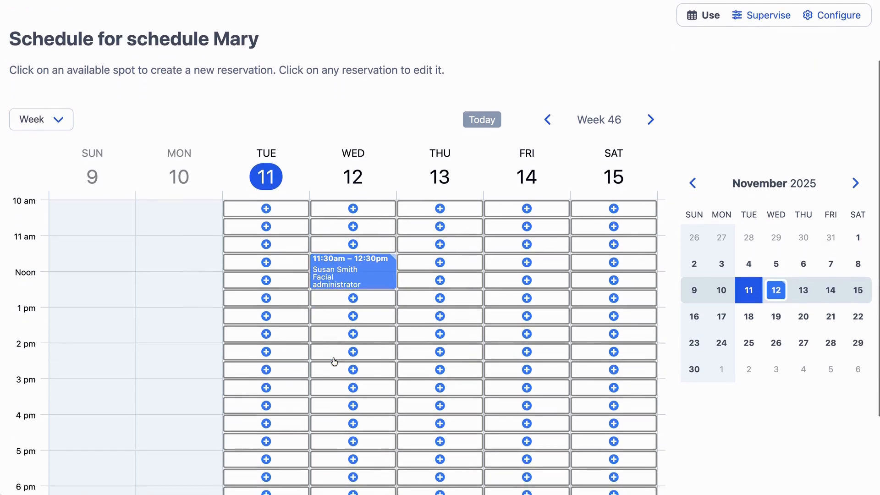
click(372, 262)
click(442, 304)
click(545, 310)
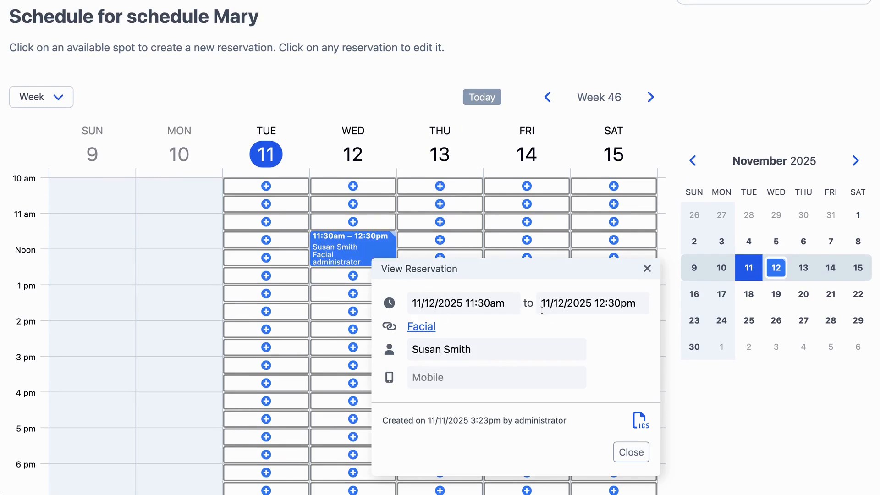
- Follow the Facial link to the service schedule and copy its web address from the configuration overview
click(422, 327)
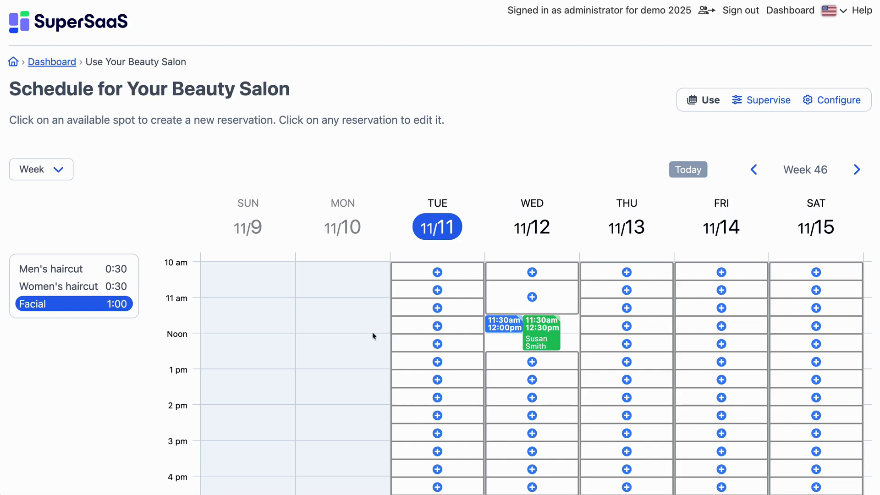
click(831, 105)
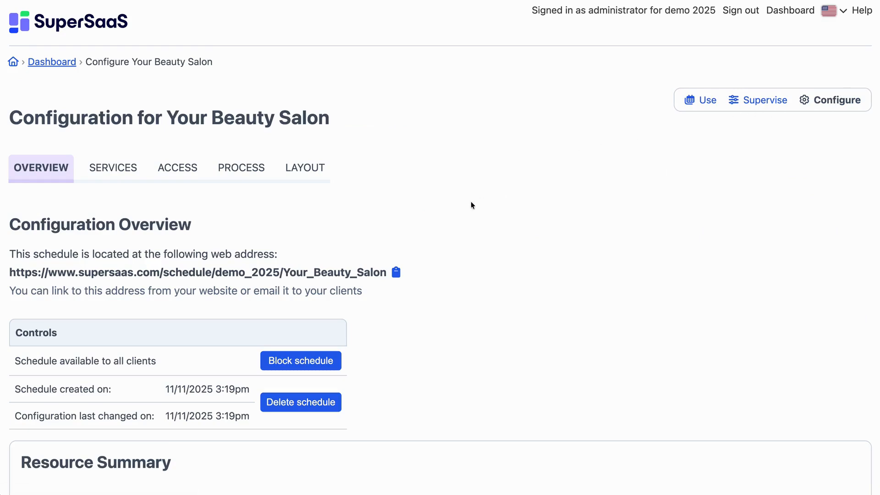
scroll(423, 231, down, 10)
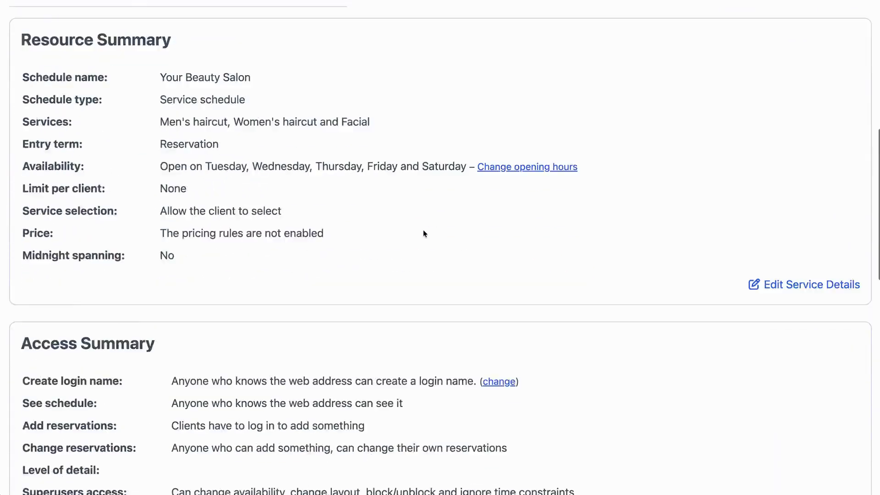
scroll(423, 232, up, 10)
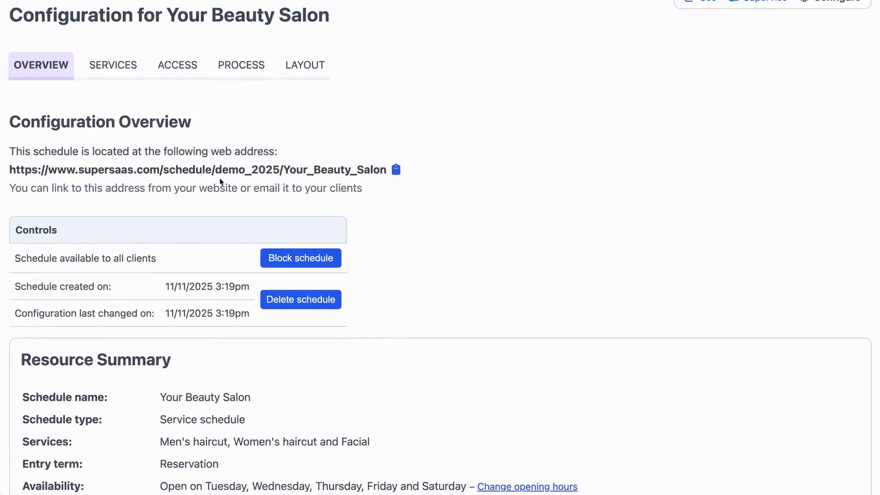
click(396, 171)
- Open the service details of Your Beauty Salon and review its services and reservation settings
click(105, 74)
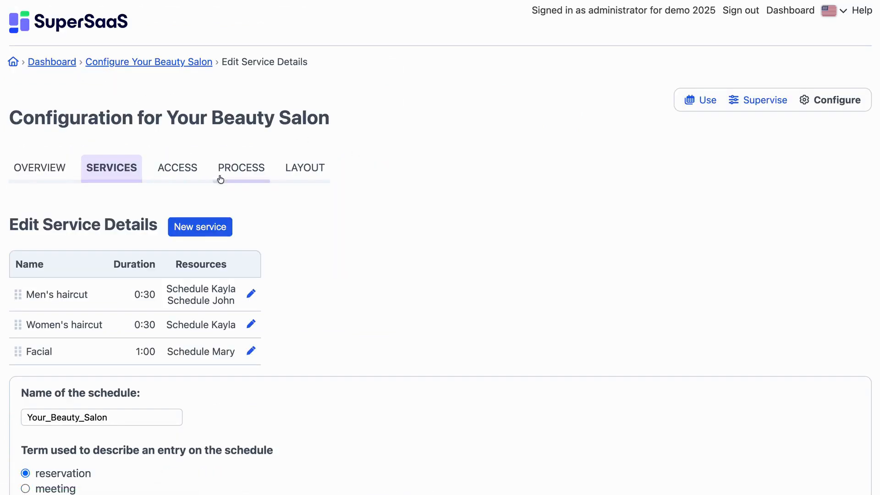
scroll(291, 371, down, 1)
scroll(291, 379, down, 2)
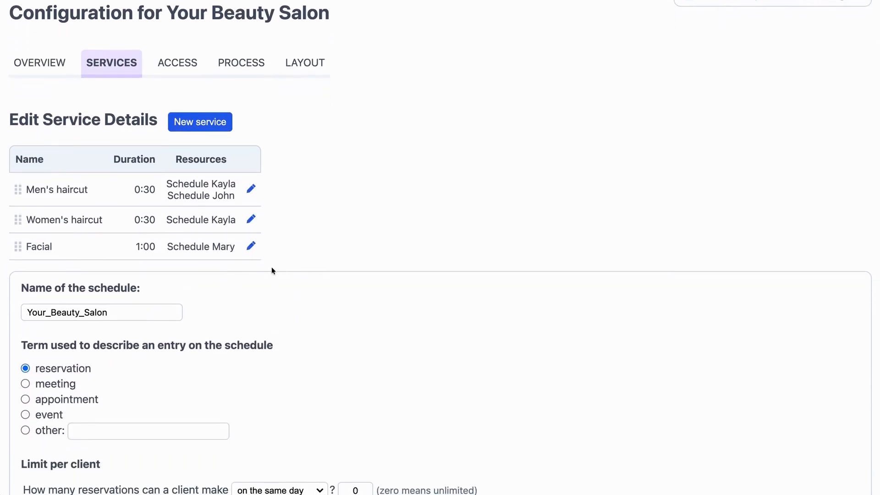
- Move Women's haircut above Men's haircut in the service list, and add the description "Enter text here." to Women's haircut
drag(18, 191, 6, 226)
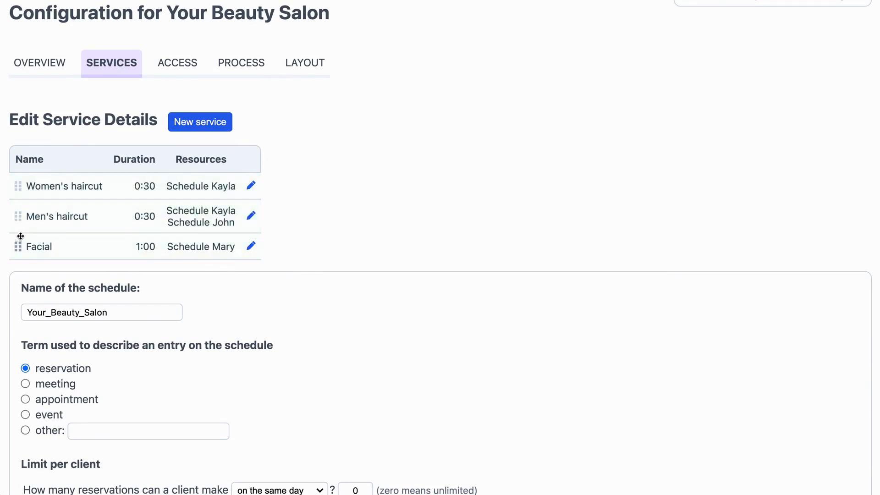
click(251, 186)
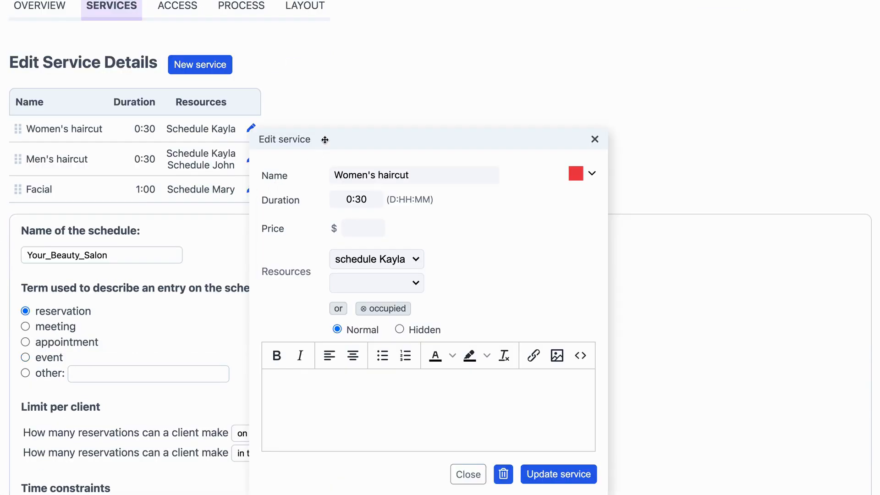
drag(325, 140, 337, 70)
click(590, 108)
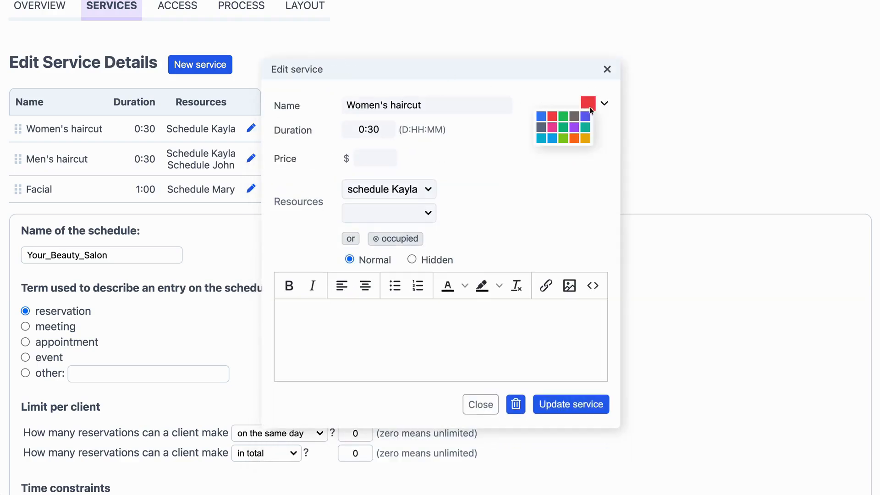
click(376, 347)
text(Enter text he)
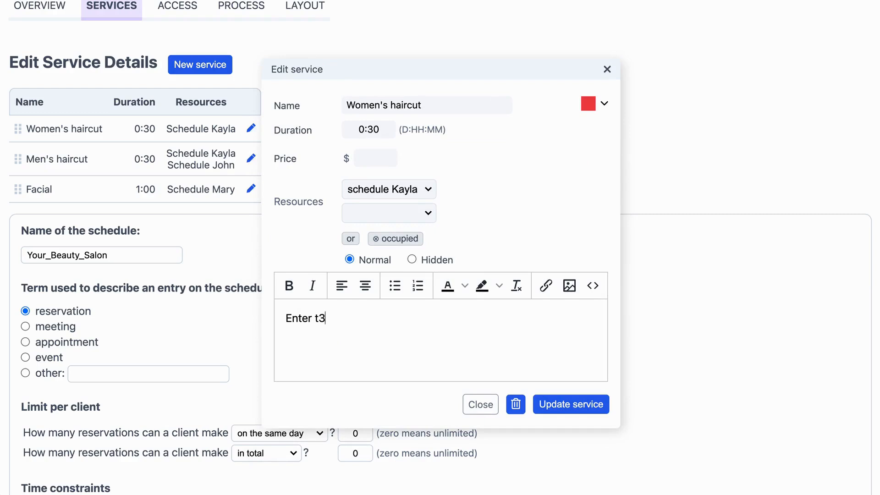
text(re)
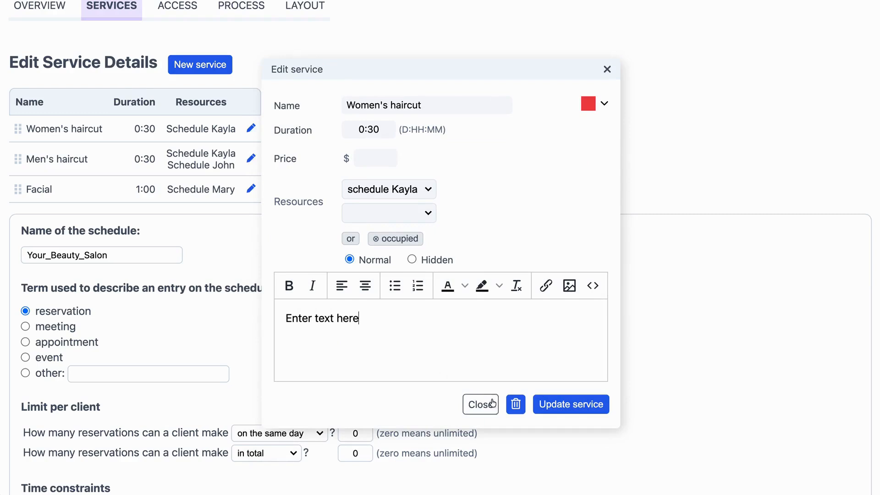
click(558, 409)
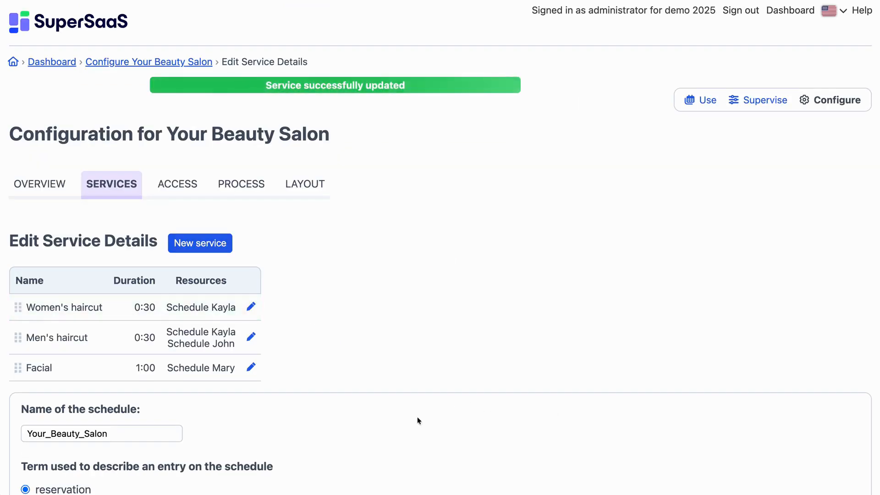
- Set the service selection to pick the first resource if multiple are available, and save the changes
scroll(350, 409, down, 1)
scroll(351, 406, down, 10)
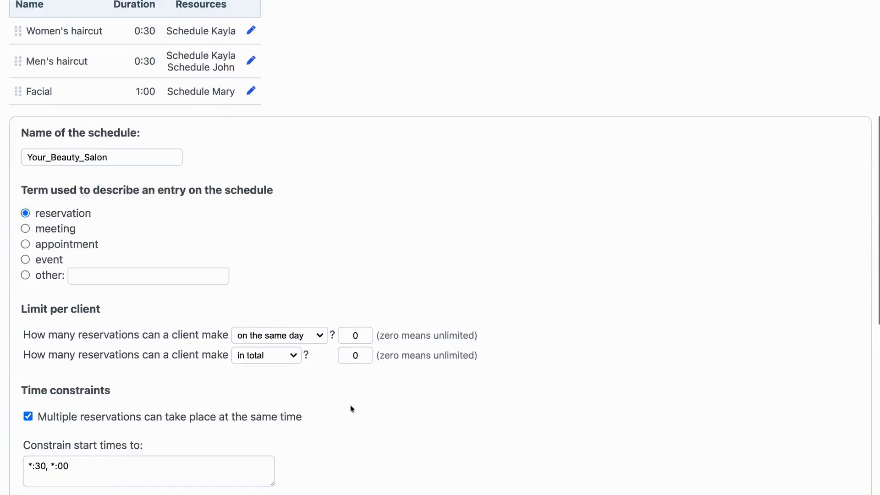
scroll(350, 408, down, 5)
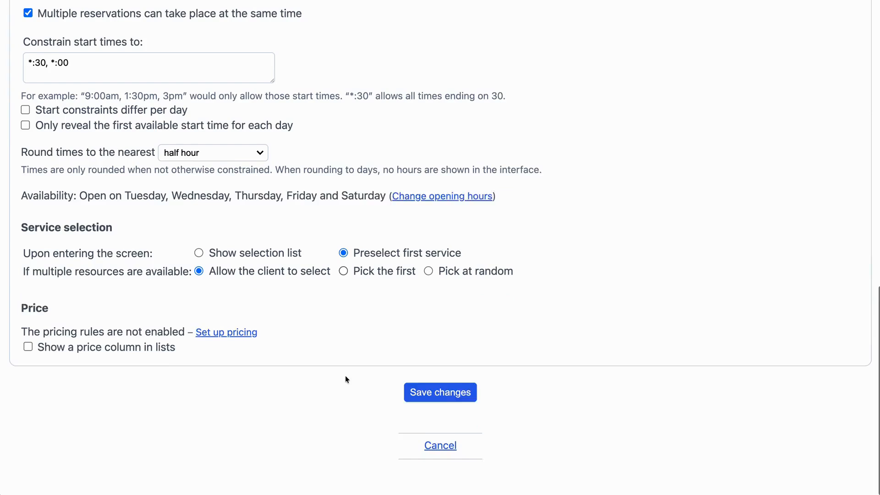
click(344, 265)
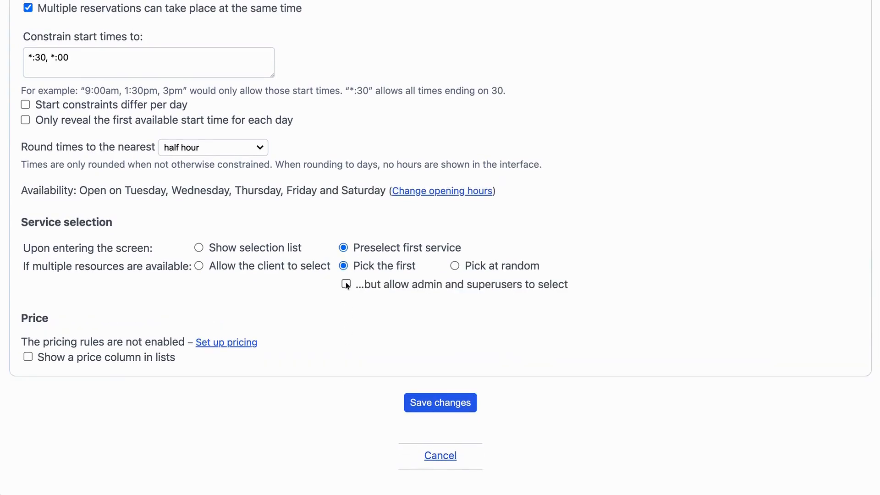
click(429, 409)
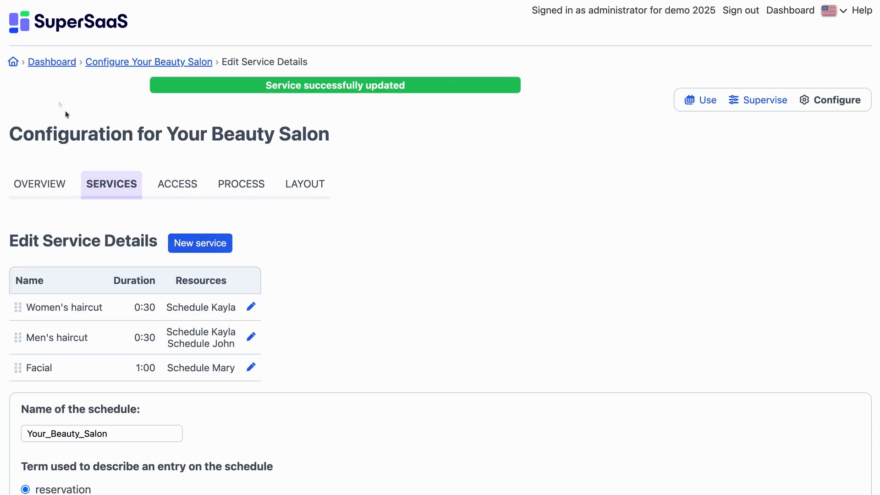
- Start a new resource schedule from the dashboard, with no log in necessary for users
click(41, 67)
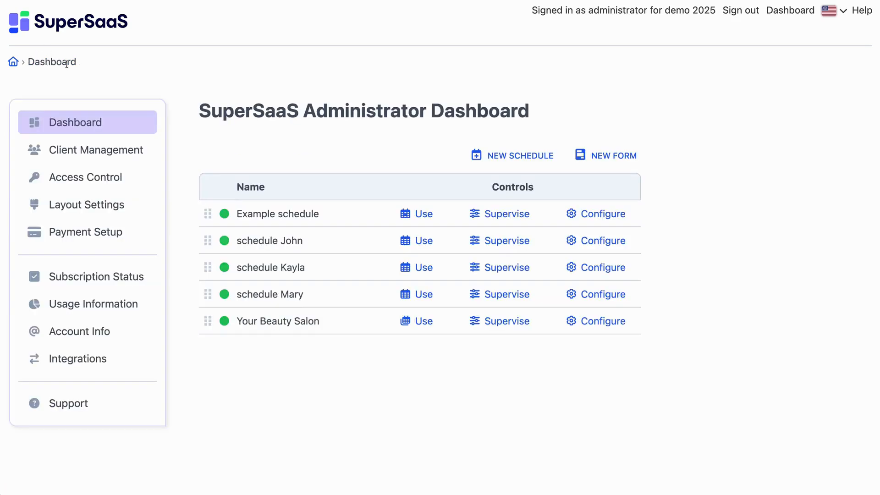
click(494, 161)
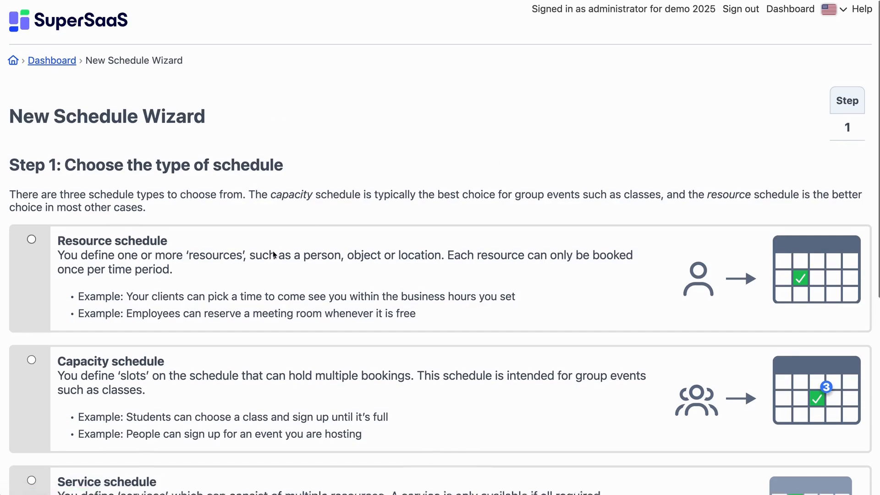
scroll(138, 206, down, 3)
click(31, 170)
scroll(100, 213, down, 6)
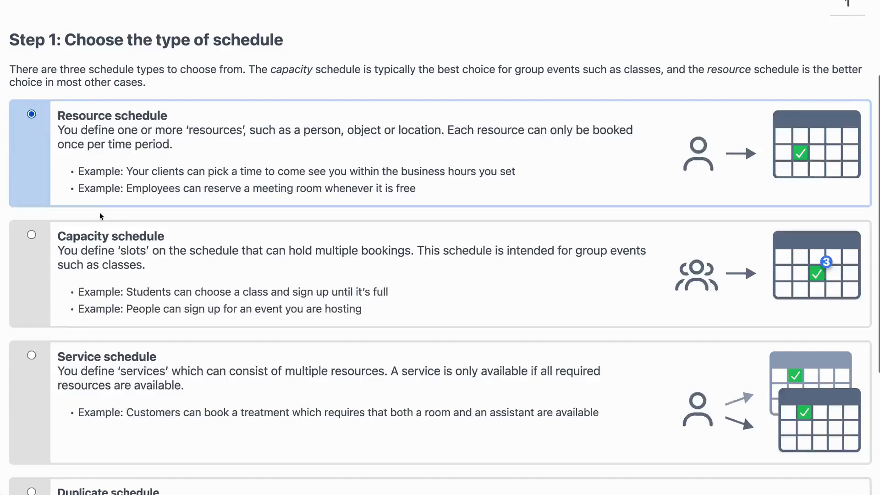
click(433, 388)
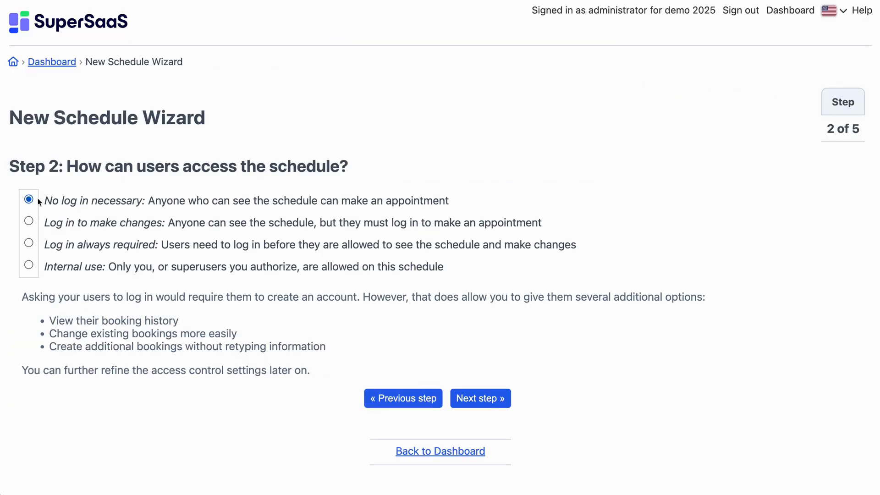
click(472, 397)
- Choose more than one thing to schedule and list Hairdryer large and Hairdryer small
click(28, 251)
click(74, 392)
text(Hairdryer )
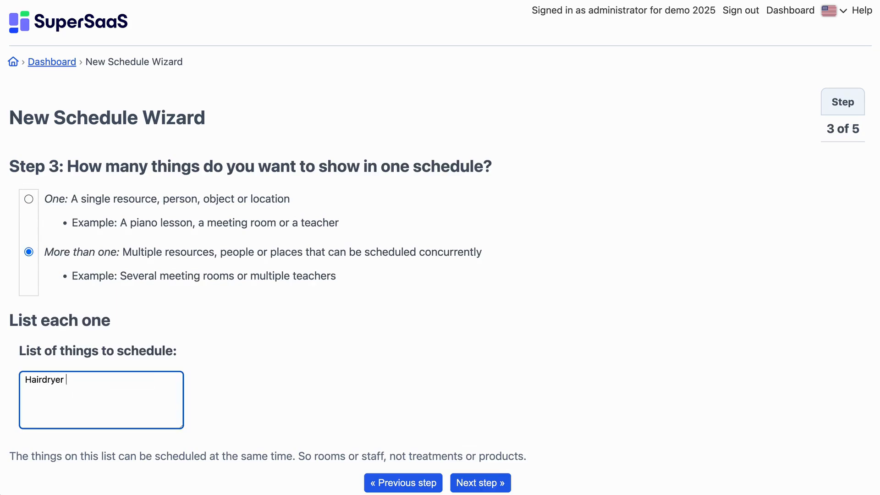
text(large, hairdryer small)
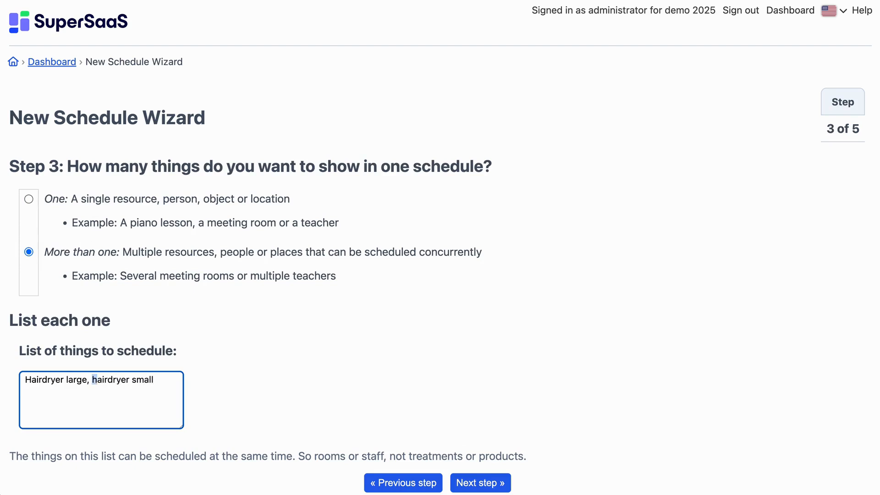
click(459, 483)
- Name the new schedule Hairdryers and proceed to its availability settings
click(102, 219)
text(Hairdryers)
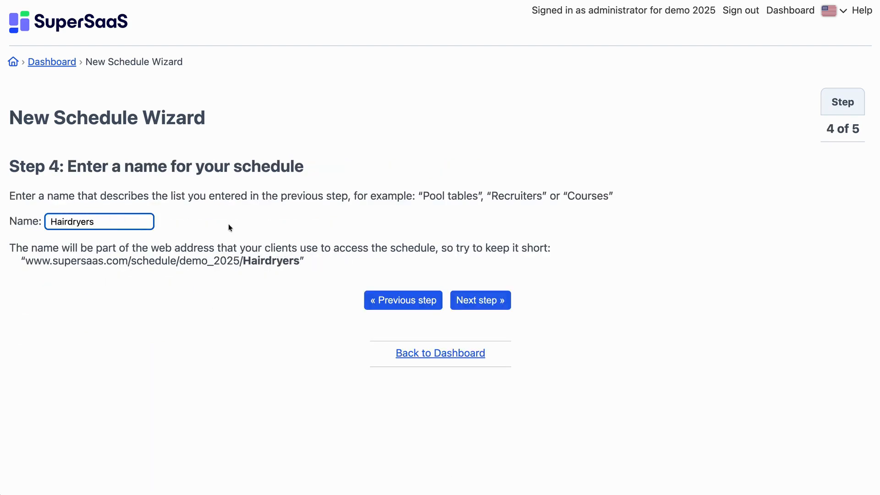
click(486, 303)
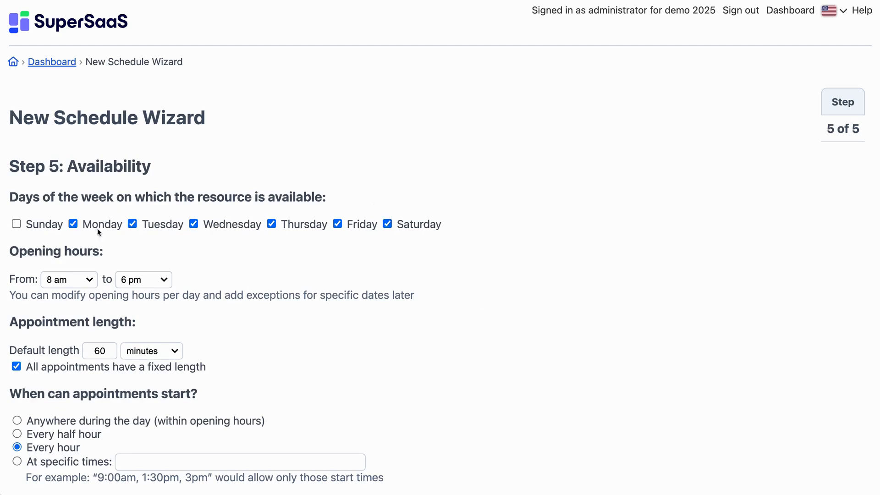
- Set the opening hours from 8 am to 10 pm with appointments starting every half hour, and finish creating the schedule
click(70, 284)
click(143, 279)
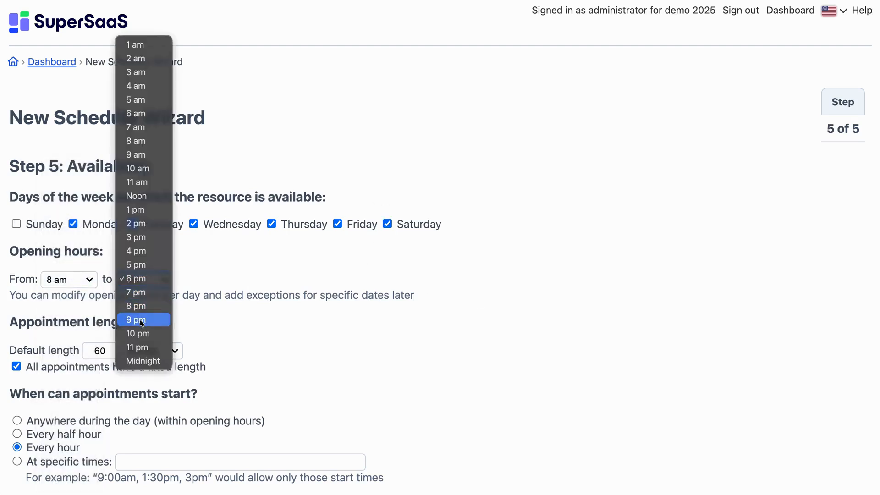
click(140, 333)
scroll(130, 338, down, 3)
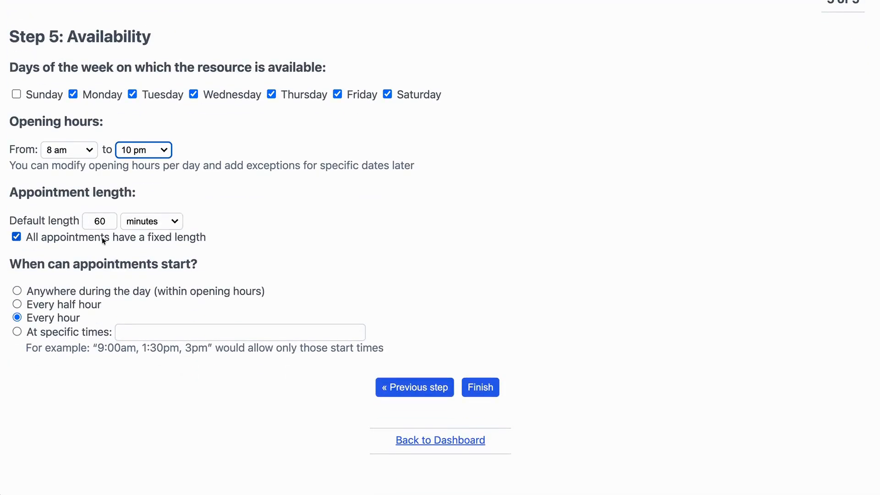
click(48, 304)
click(489, 389)
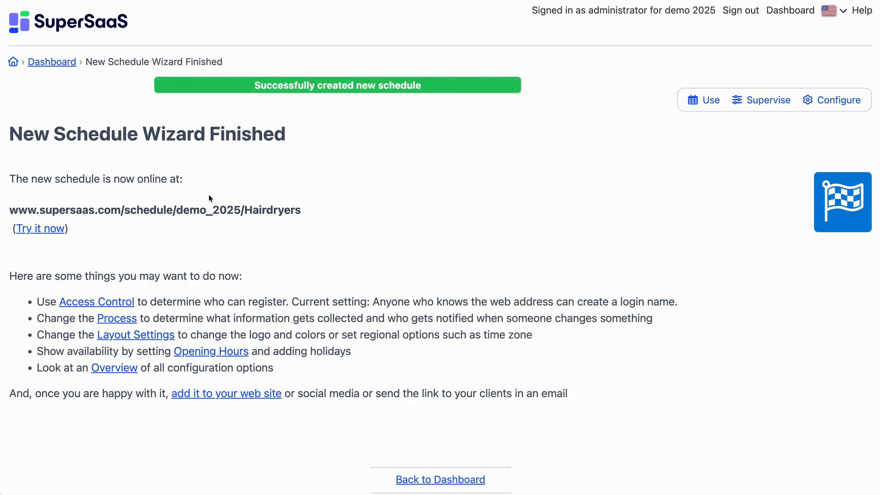
- Open the service details of Your Beauty Salon and add Hairdryer large as a second resource for Women's haircut
click(60, 61)
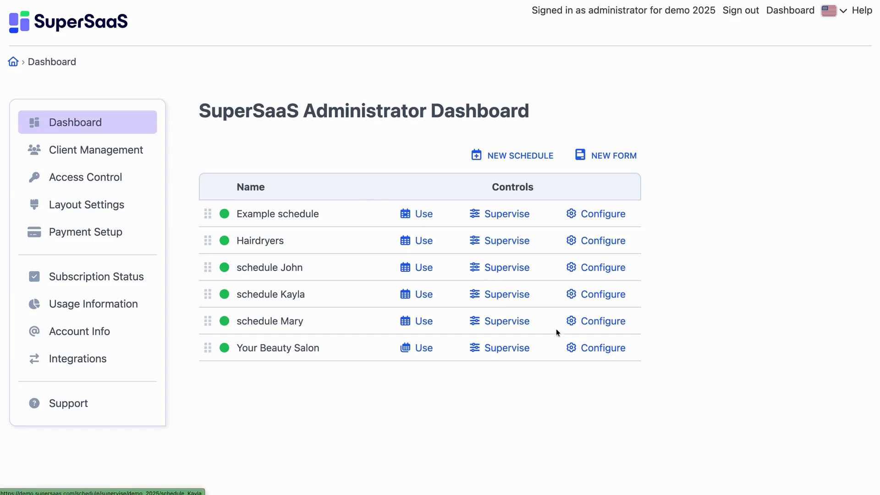
click(594, 351)
click(111, 168)
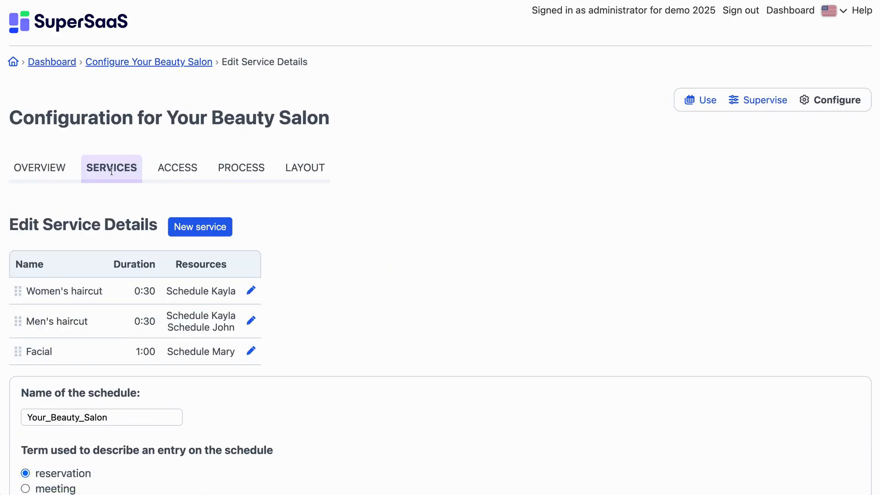
click(251, 290)
click(370, 161)
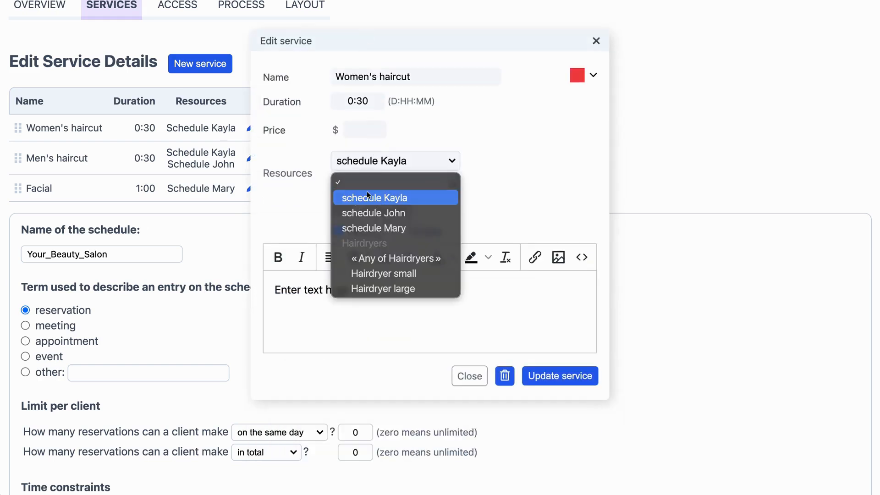
click(379, 288)
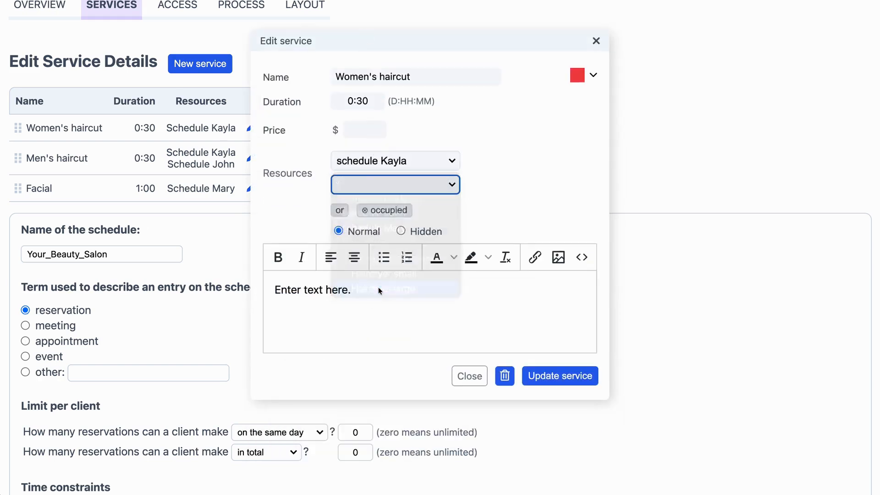
click(533, 398)
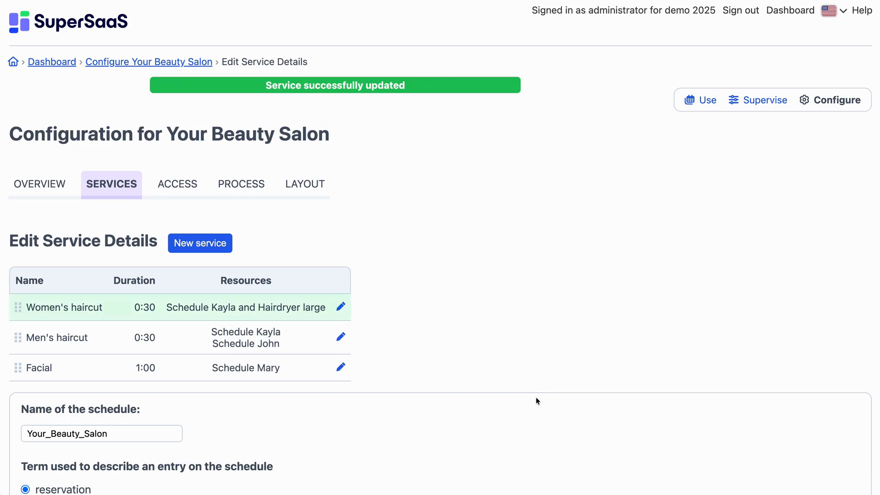
- Add «Any of Hairdryers» to both alternative staff resources of the Men's haircut service and update the service
click(340, 338)
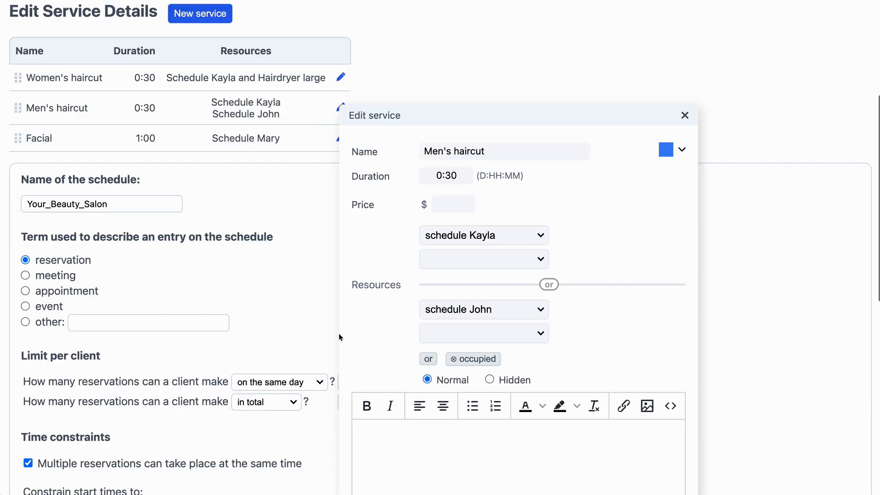
click(426, 261)
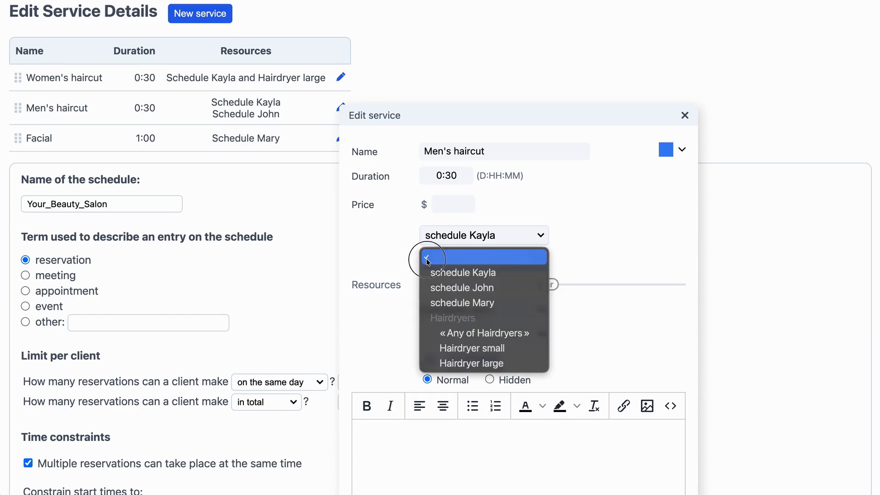
click(453, 334)
click(455, 360)
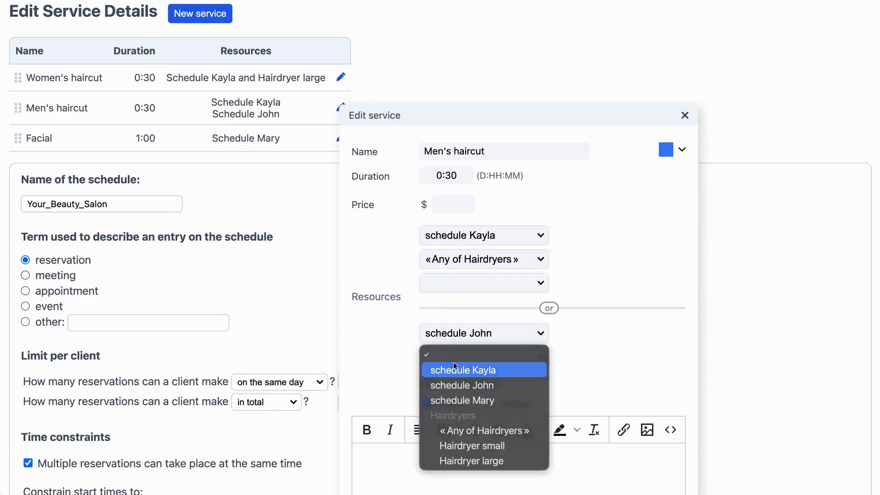
click(465, 428)
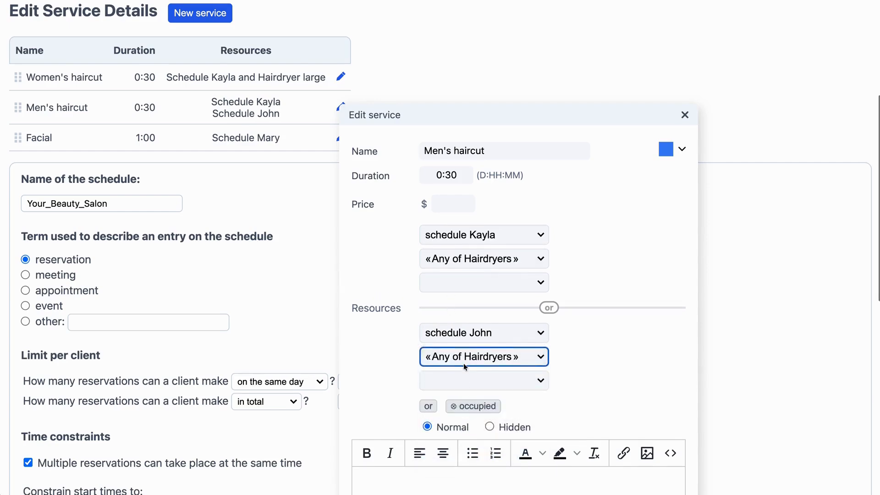
scroll(463, 363, down, 6)
click(632, 316)
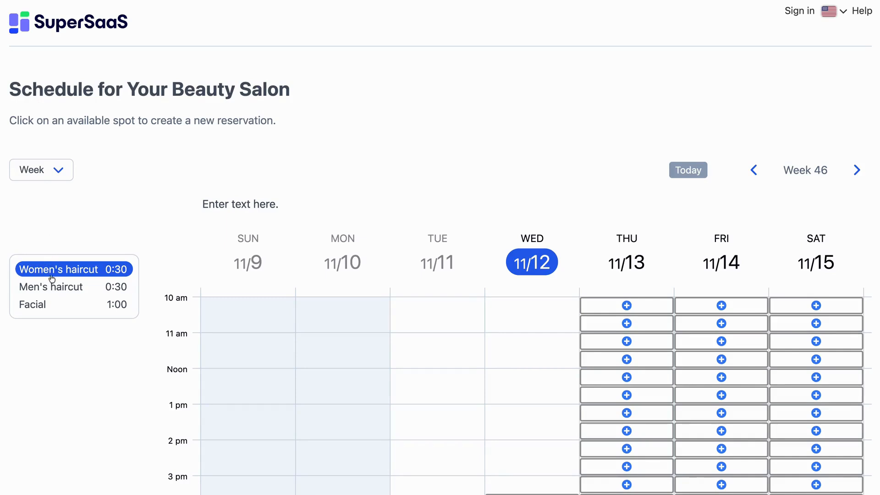
- Book a Men's haircut for 11/14/2025 from 1:30pm to 2:00pm on the client schedule, entering the customer's full name
click(54, 289)
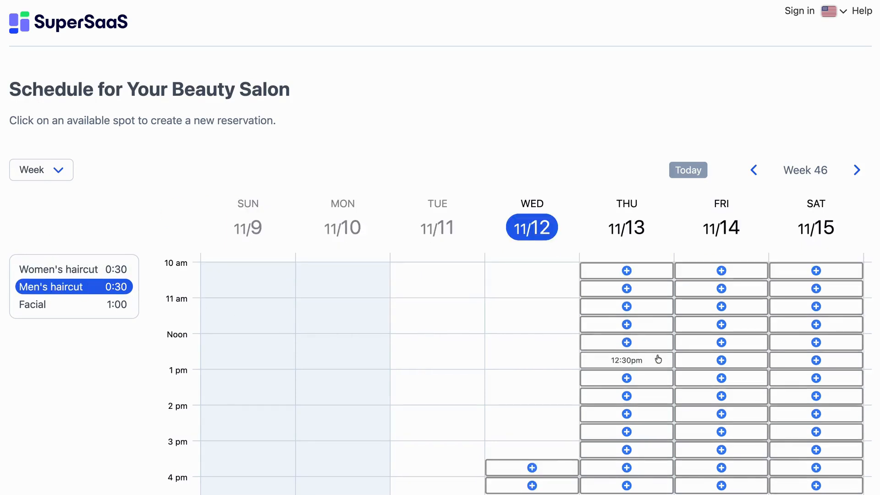
click(684, 396)
drag(665, 334, 373, 75)
click(348, 147)
text(John Smith)
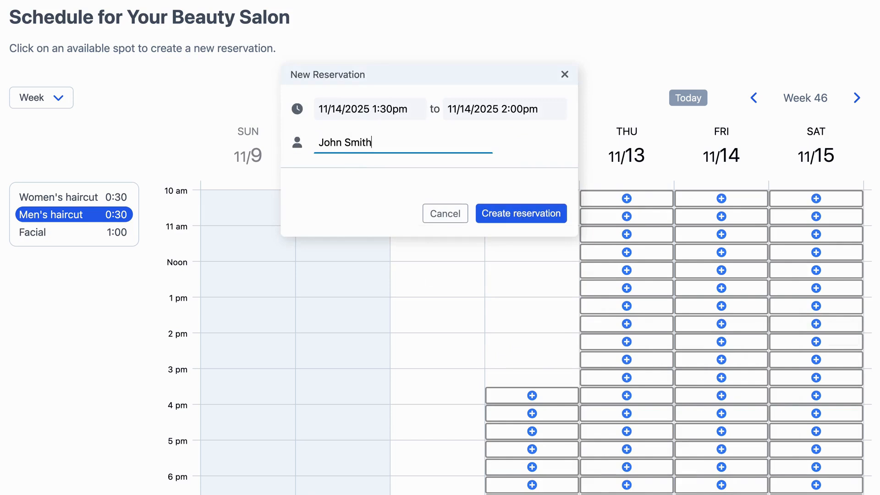
click(498, 212)
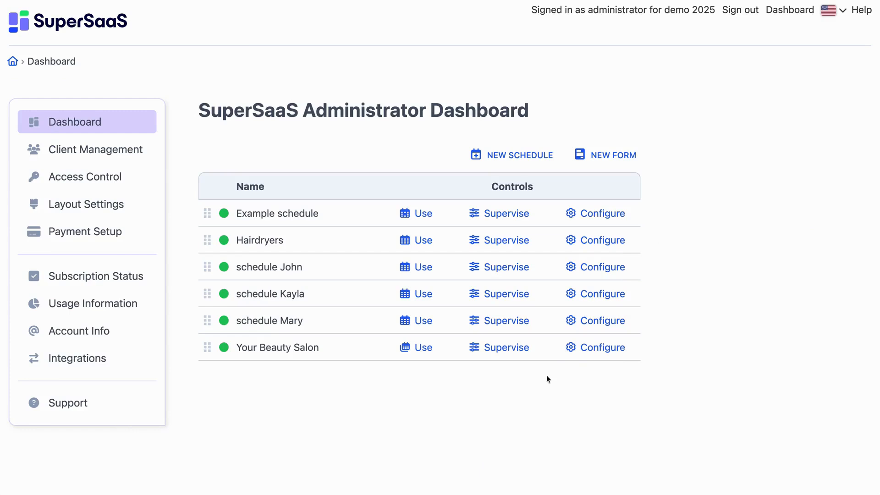
- Open the service details in the Your Beauty Salon configuration and set the price of Women's haircut to $50
click(585, 347)
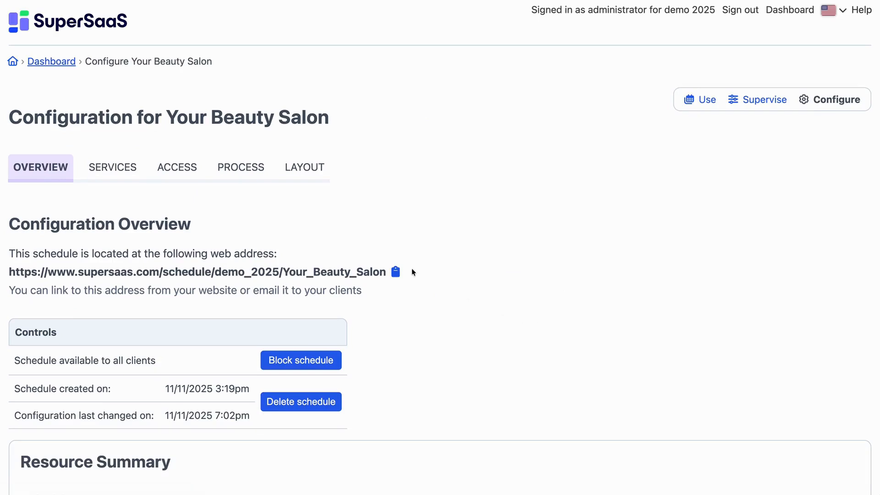
click(130, 167)
click(350, 288)
click(460, 230)
text(50)
click(663, 442)
- Set the price of the Men's haircut service to $40 and update the service
click(397, 336)
click(320, 155)
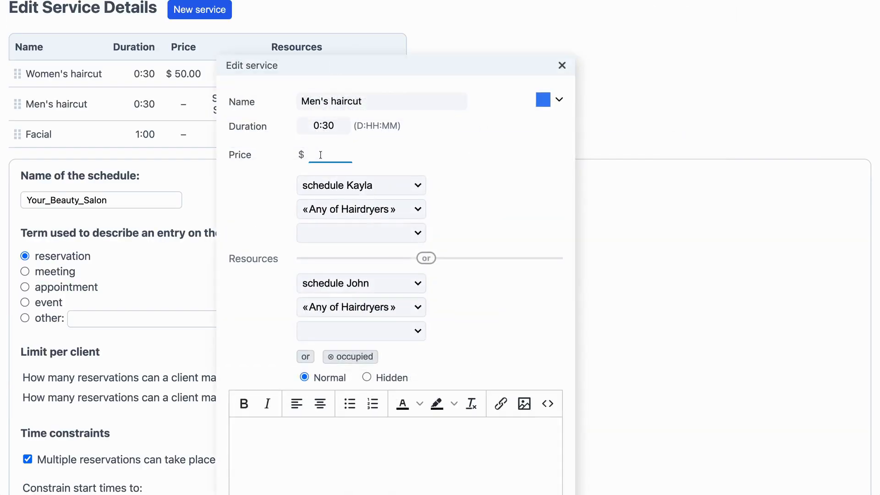
text(40)
scroll(422, 60, down, 3)
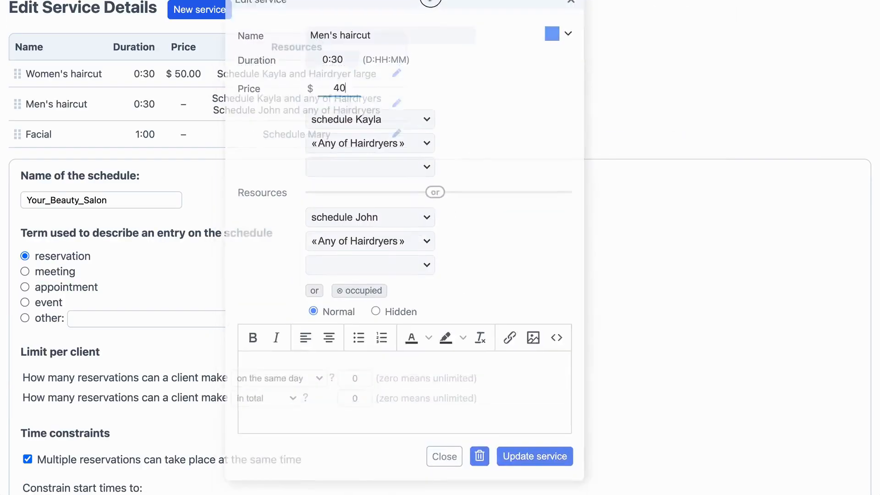
click(524, 447)
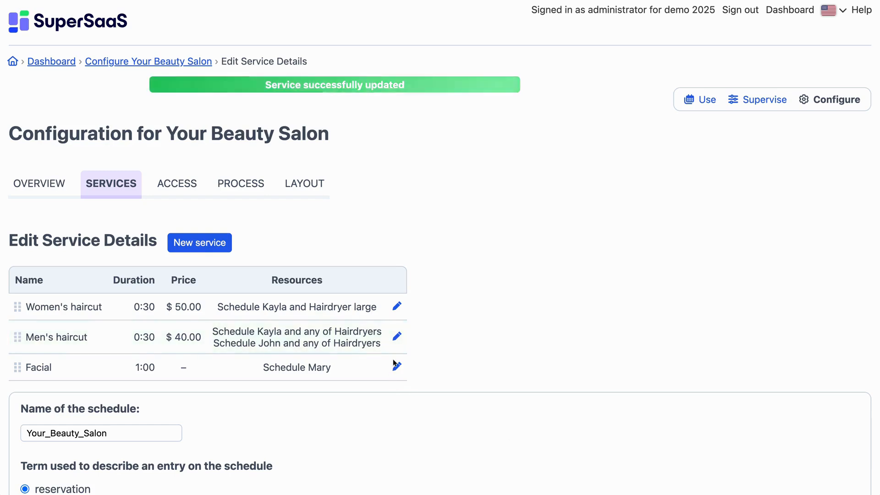
- Set the price of the Facial service to $60 and update the service
click(394, 365)
click(504, 104)
text(60)
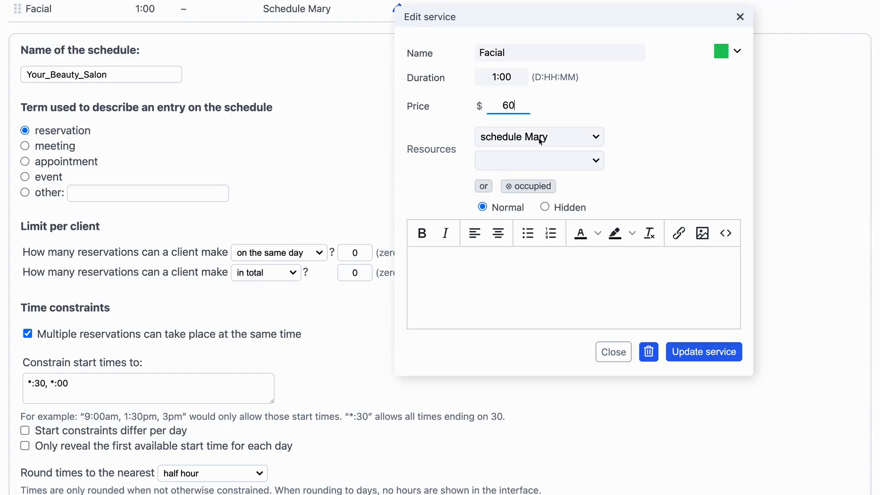
click(681, 352)
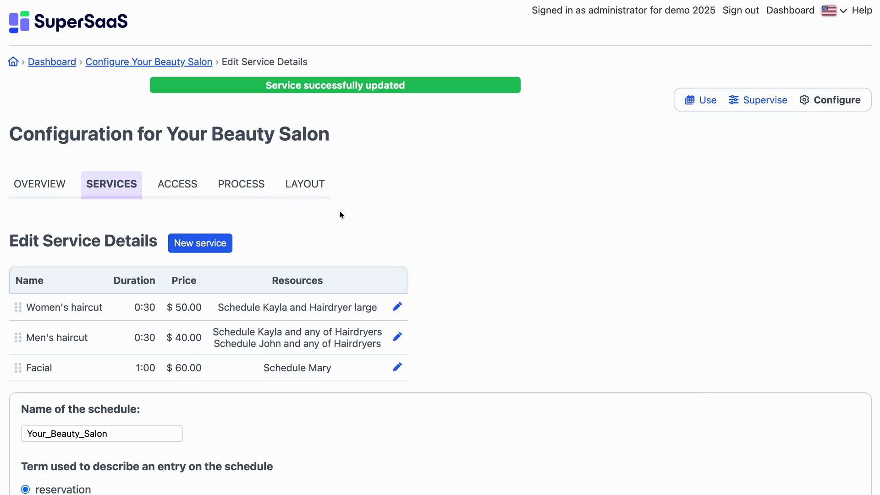
- In the process details, customize the additional text field as an optional custom field named "Additional Services"
click(241, 185)
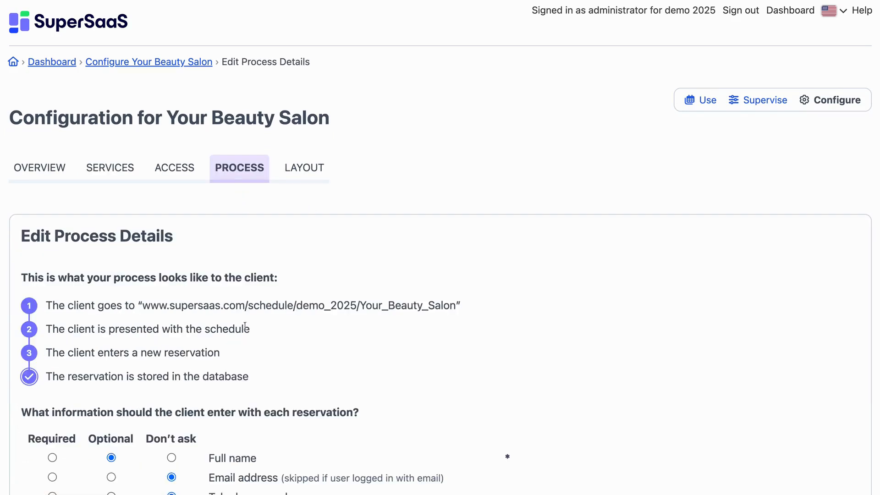
scroll(252, 362, down, 5)
scroll(251, 362, down, 3)
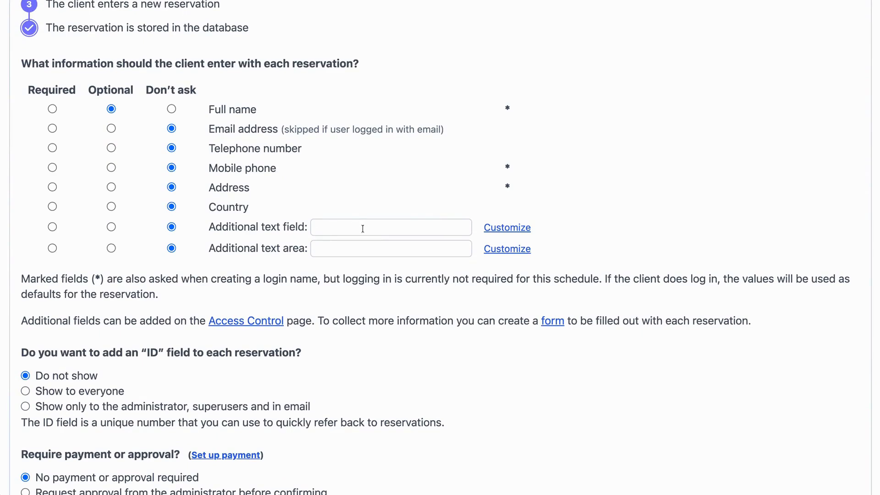
click(507, 227)
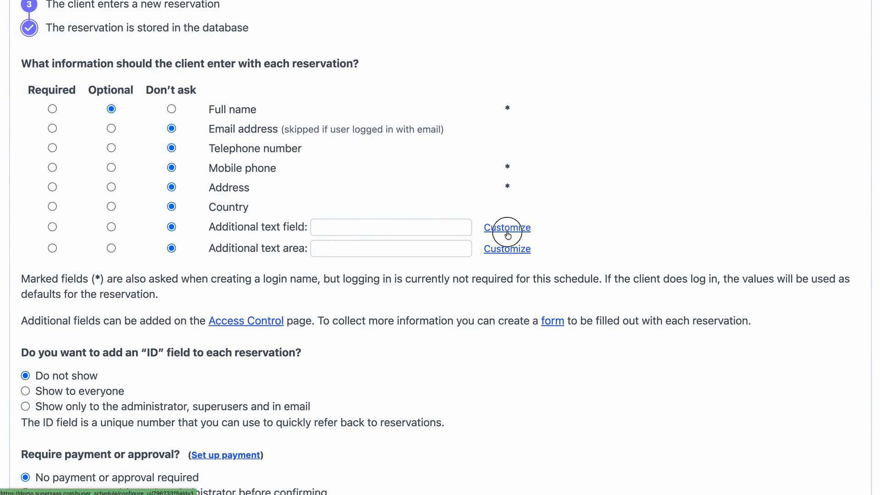
scroll(477, 247, down, 3)
click(416, 139)
click(284, 138)
text(Additional Services)
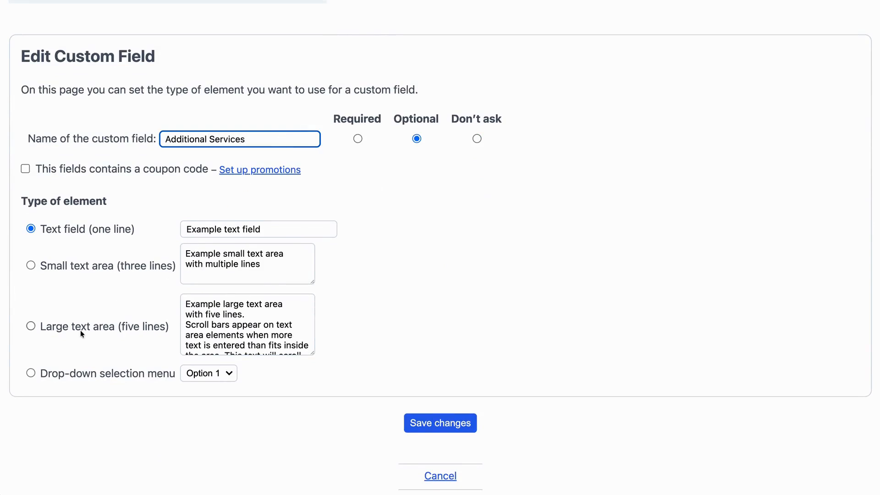
- Make the custom field a drop-down with None, Manicure $30, Pedicure $35, Body Waxing $65, Conditioning $5 and Massage $45, and save
click(31, 373)
scroll(69, 385, down, 5)
click(77, 261)
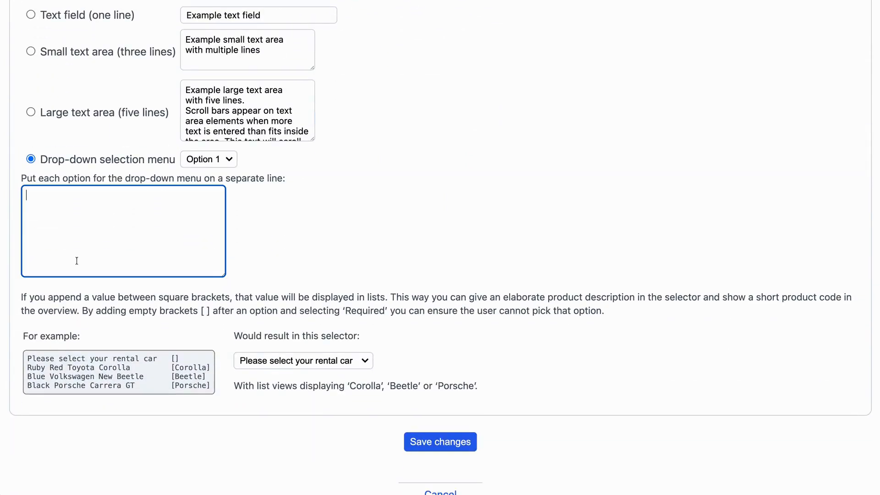
text(None Manicure $30 Pedicure $35 Body Waxing $65 Conditioning $5 Massage $45)
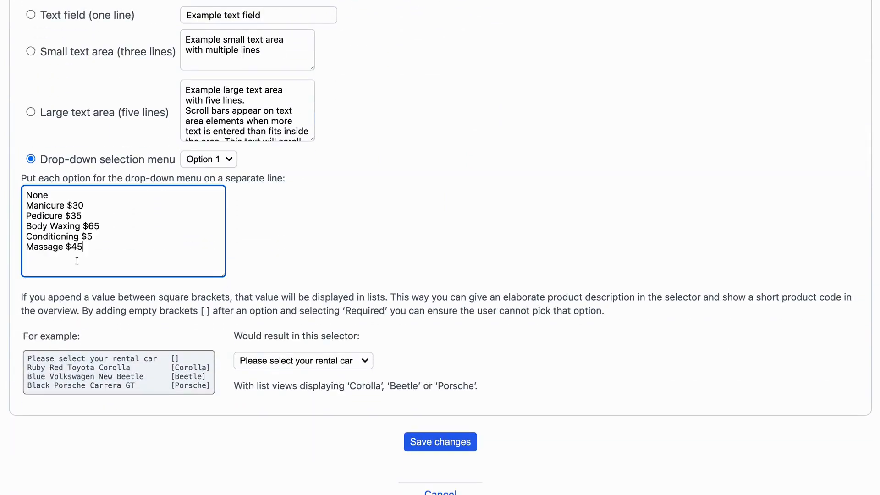
double_click(36, 194)
drag(83, 248, 27, 248)
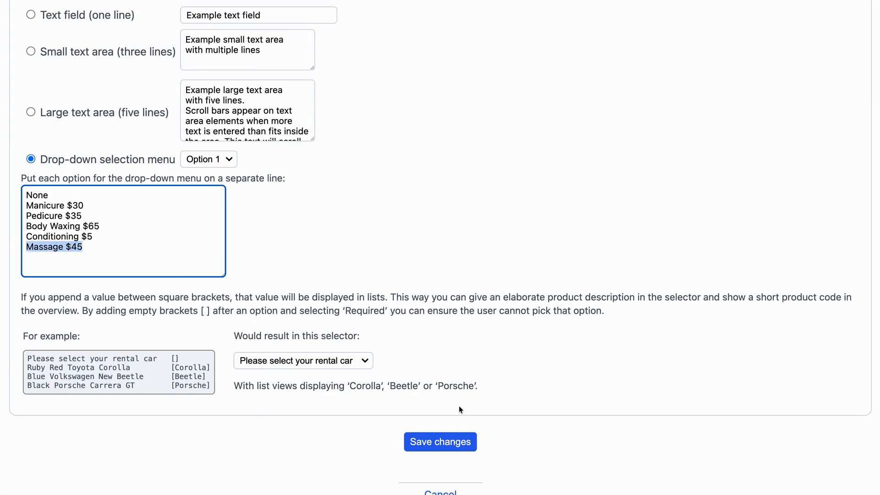
click(473, 450)
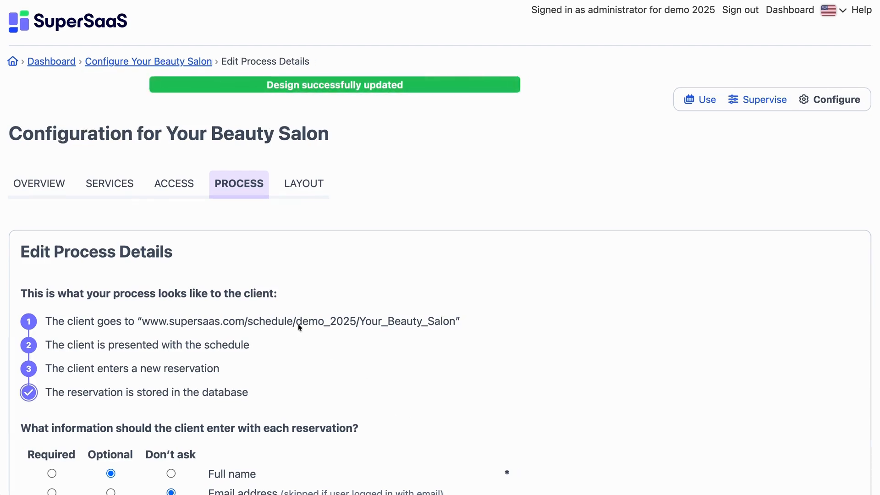
- Enable showing a price column in lists in the service details and save the changes
click(107, 198)
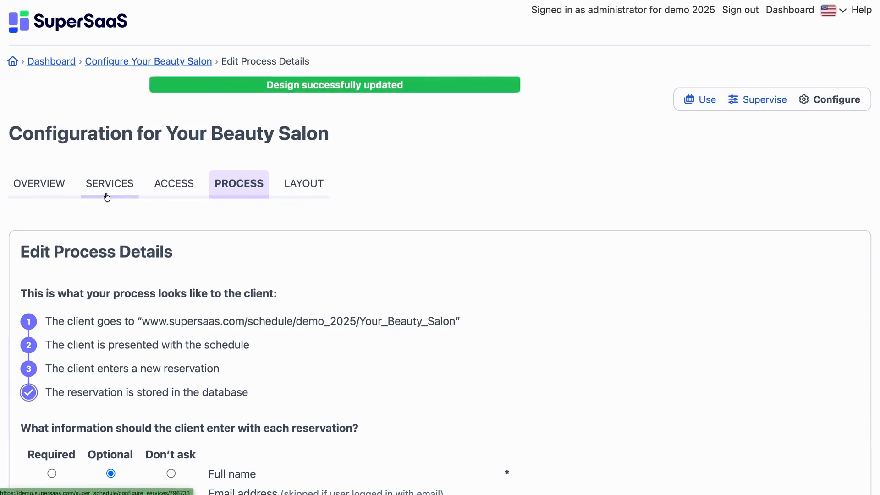
scroll(114, 407, down, 5)
scroll(113, 399, down, 10)
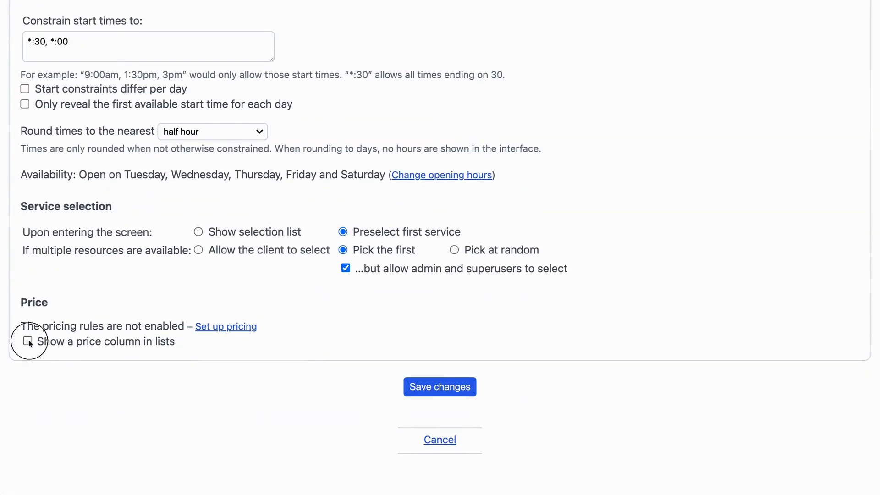
click(29, 342)
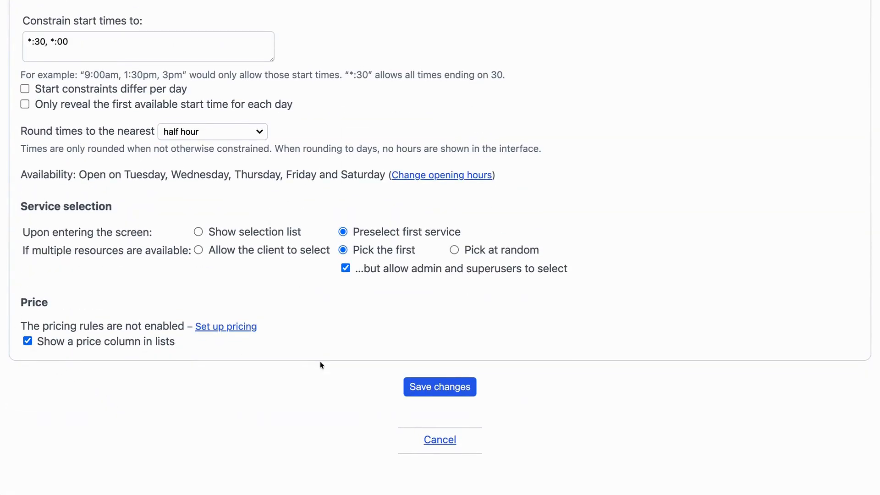
click(414, 396)
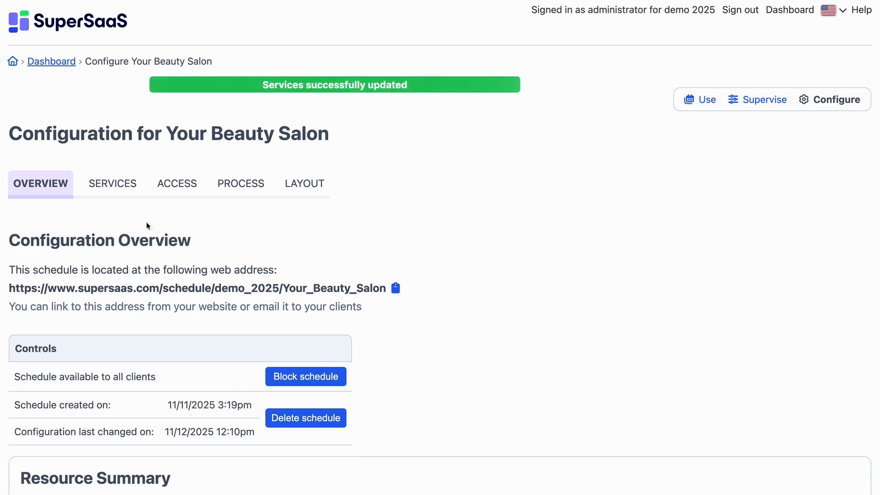
- Create a pricing rule that adds the Additional Services field to the price, leaving all conditions at any
click(120, 191)
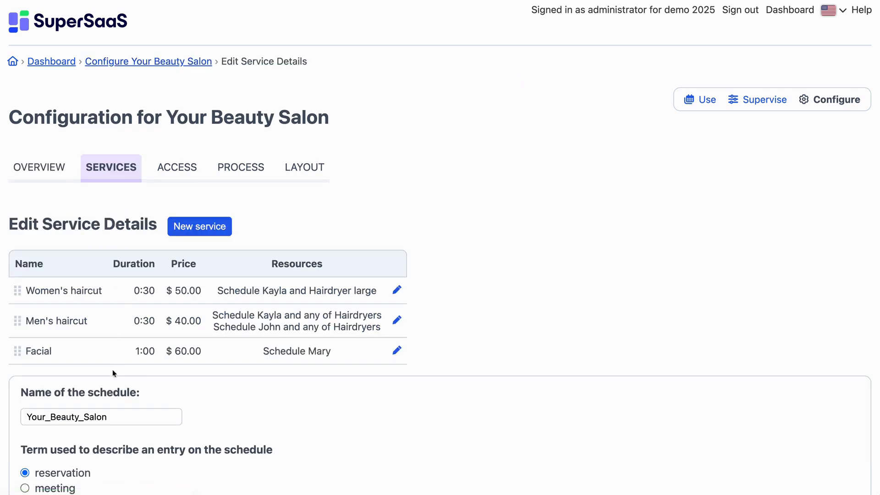
scroll(112, 366, down, 15)
scroll(114, 411, down, 3)
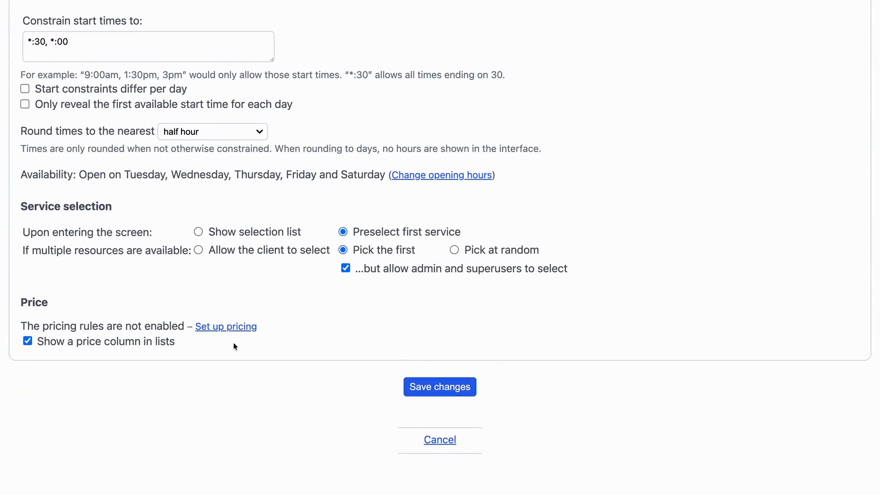
click(238, 330)
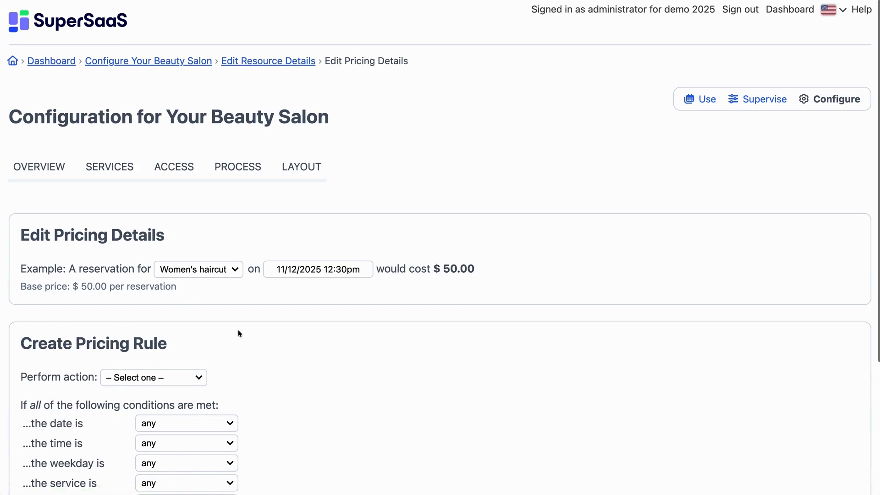
scroll(238, 333, down, 3)
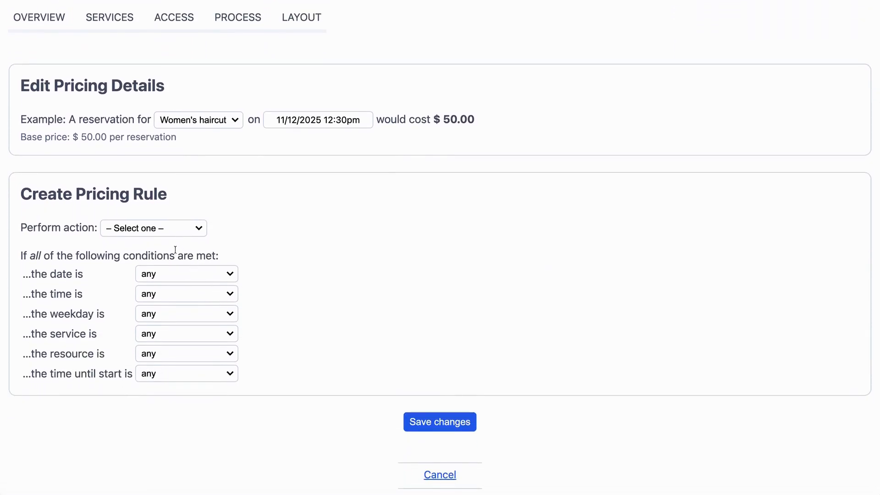
click(122, 229)
click(150, 352)
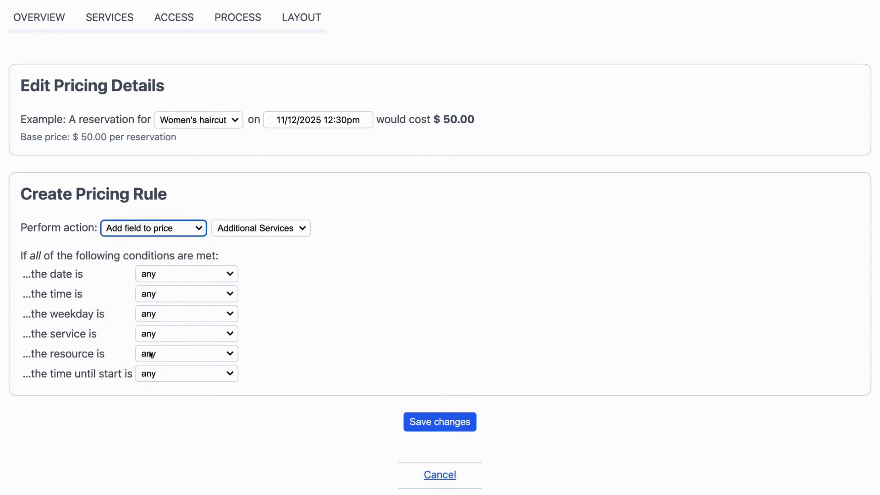
click(232, 227)
click(233, 227)
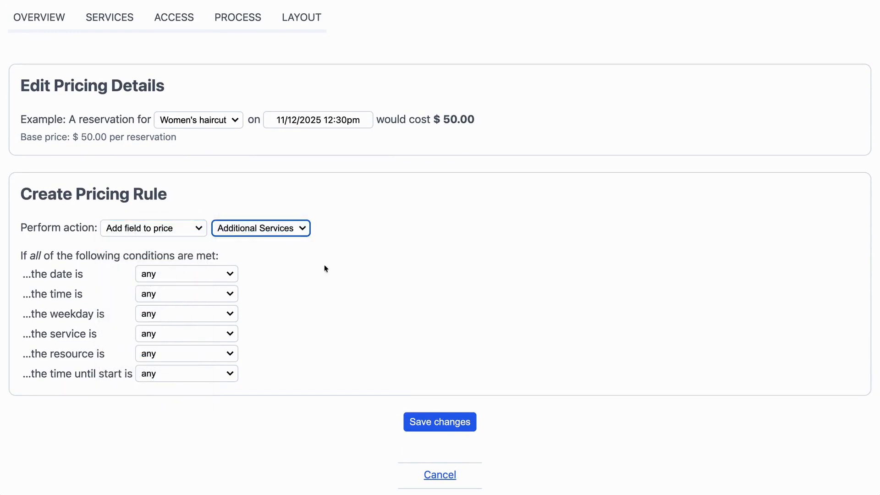
click(411, 425)
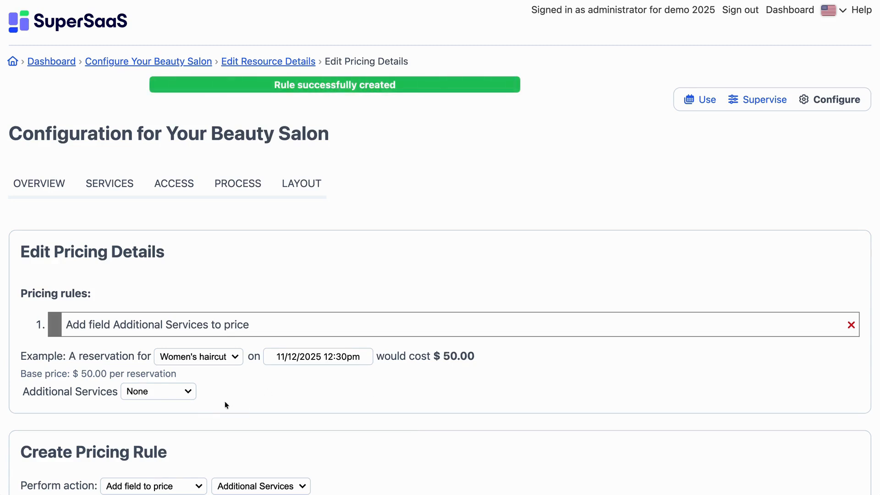
- Check the example price of a Women's haircut with Manicure and with Pedicure as the additional service
click(154, 393)
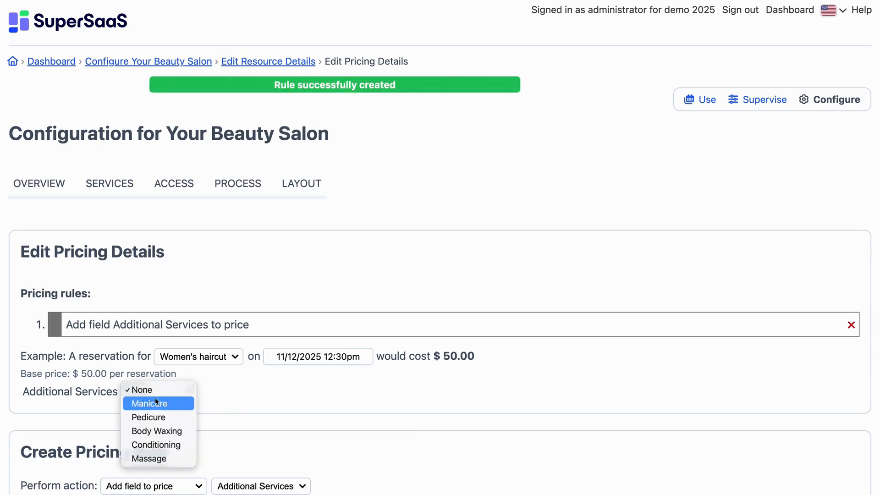
click(156, 404)
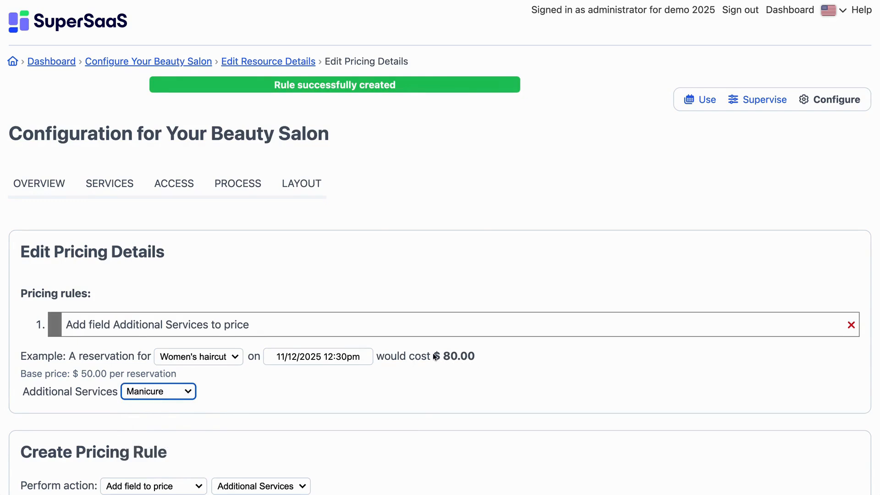
click(149, 395)
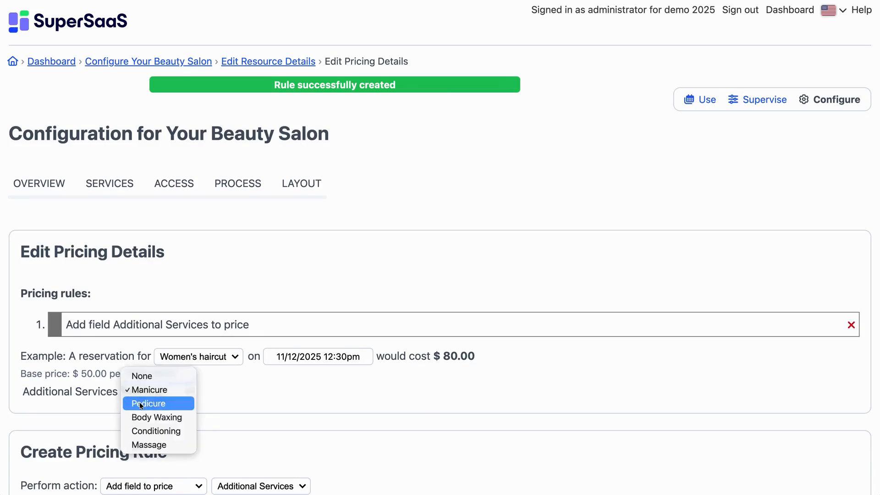
click(142, 403)
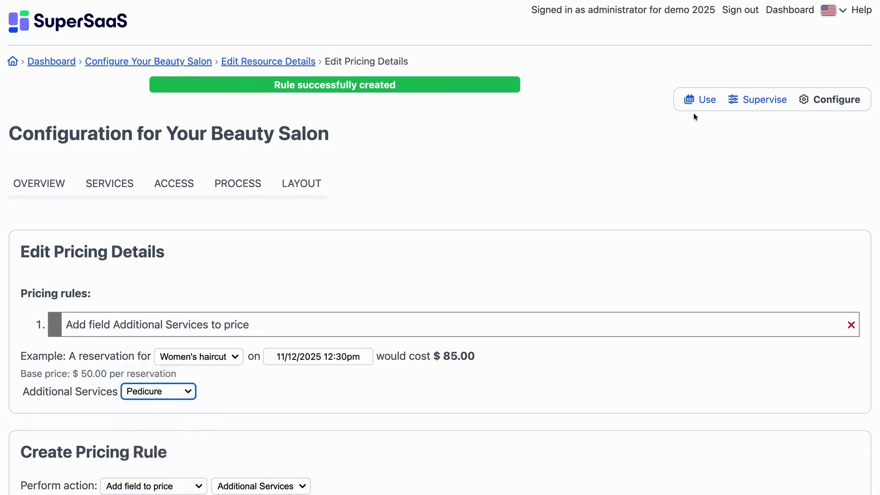
- Book a Women's haircut for 11/13/2025 from 2:30pm to 3:00pm with Body Waxing $65 as the additional service
click(702, 103)
scroll(667, 219, down, 5)
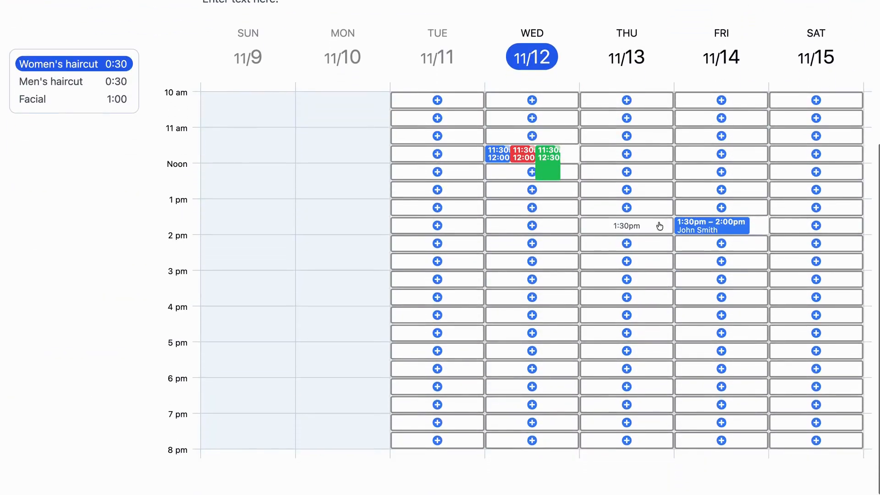
click(641, 265)
drag(638, 257, 327, 41)
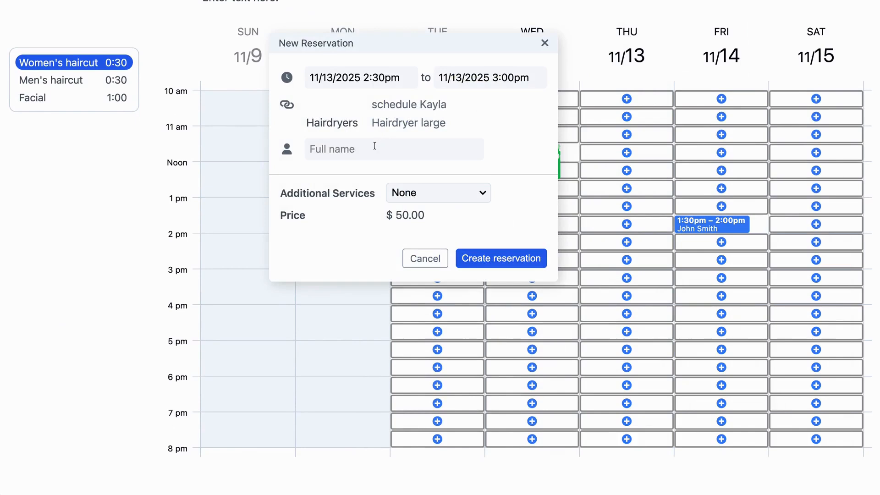
click(421, 191)
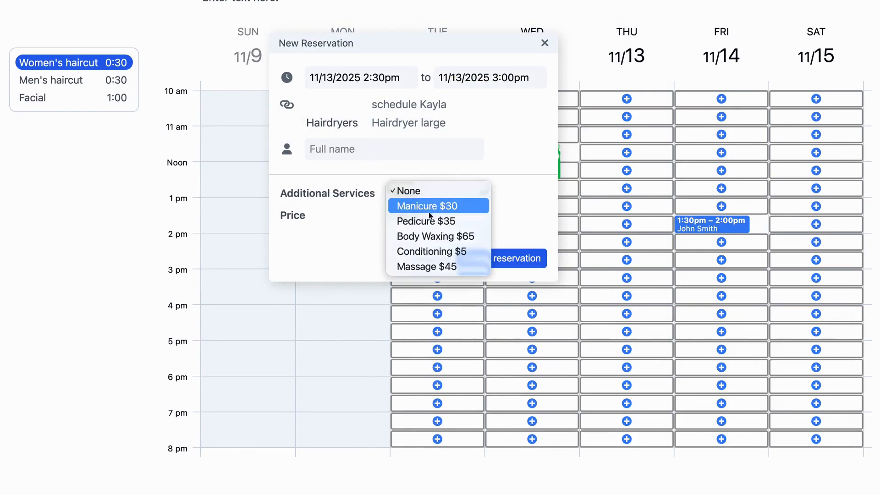
click(429, 221)
click(435, 195)
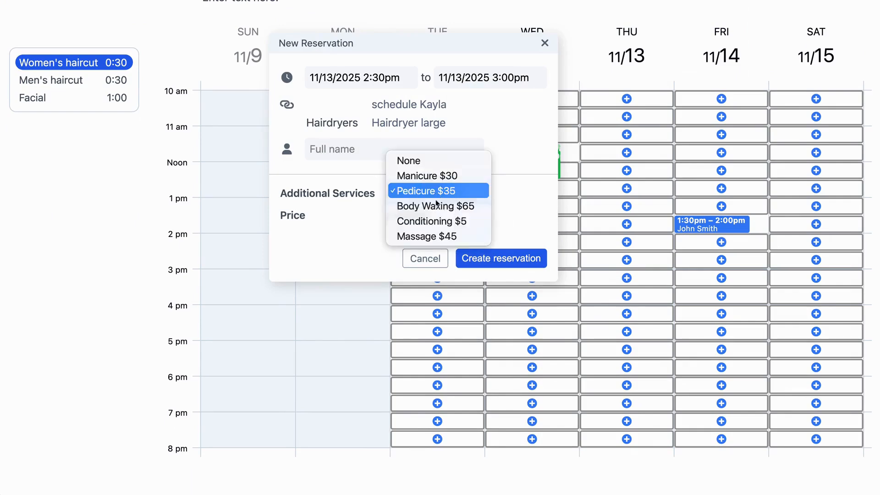
click(438, 207)
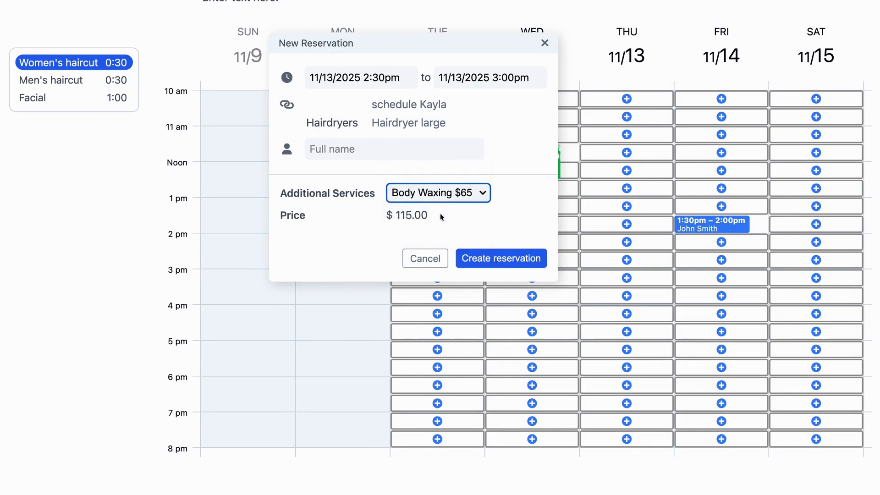
click(490, 260)
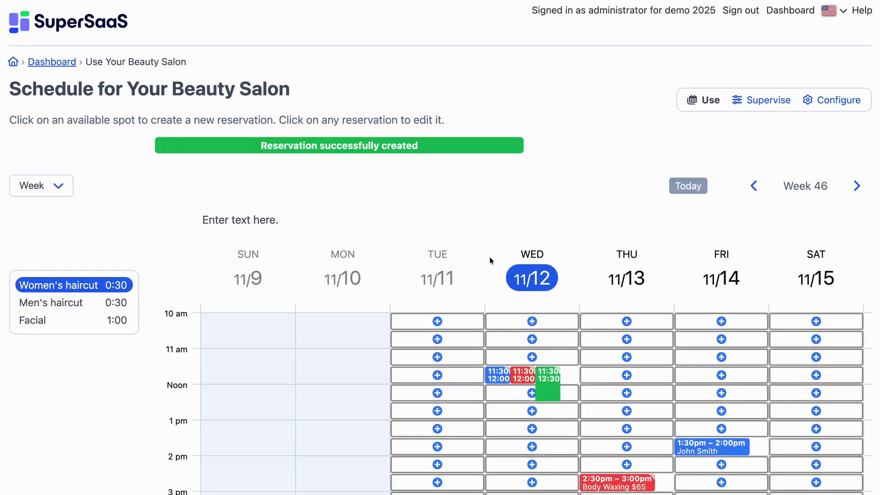